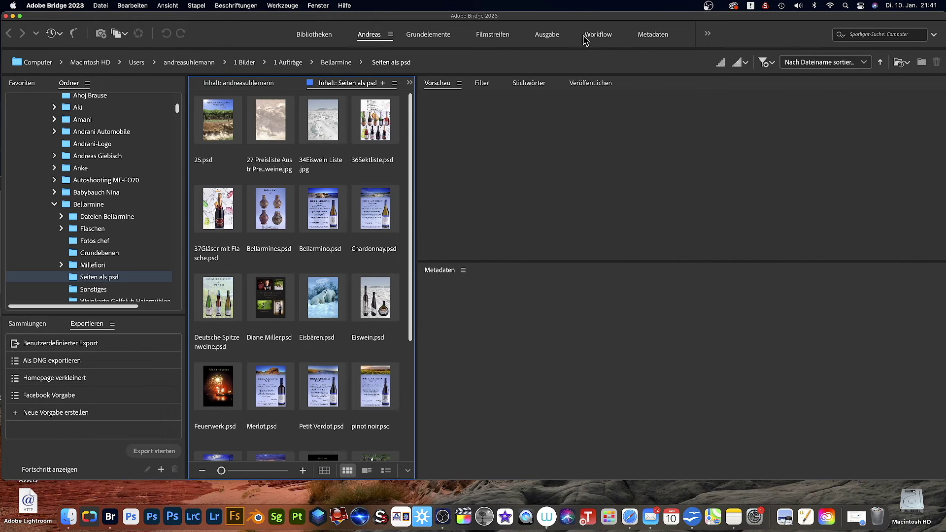
Step: Switch to the Workflow workspace, activate the task diagram, and show the panels list
click(608, 38)
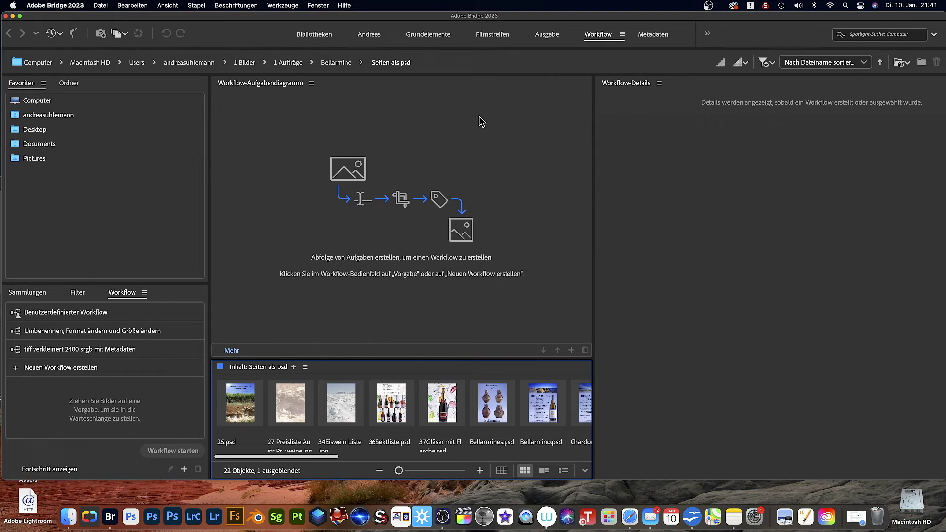
click(466, 224)
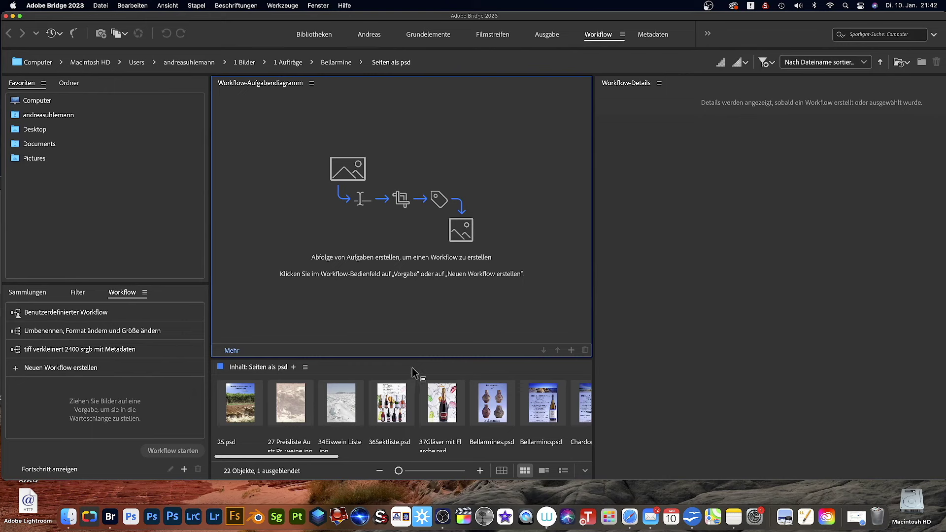
click(316, 6)
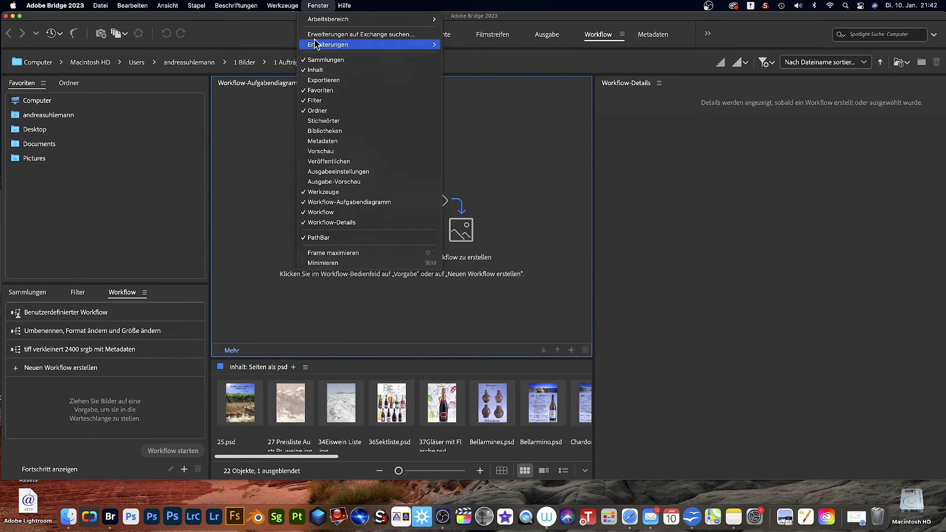
Step: Show the Exportieren panel and dock it in the bottom-left group beside the Workflow tab
click(318, 80)
mouse_move(190, 47)
mouse_down()
mouse_move(513, 110)
mouse_move(434, 114)
mouse_up()
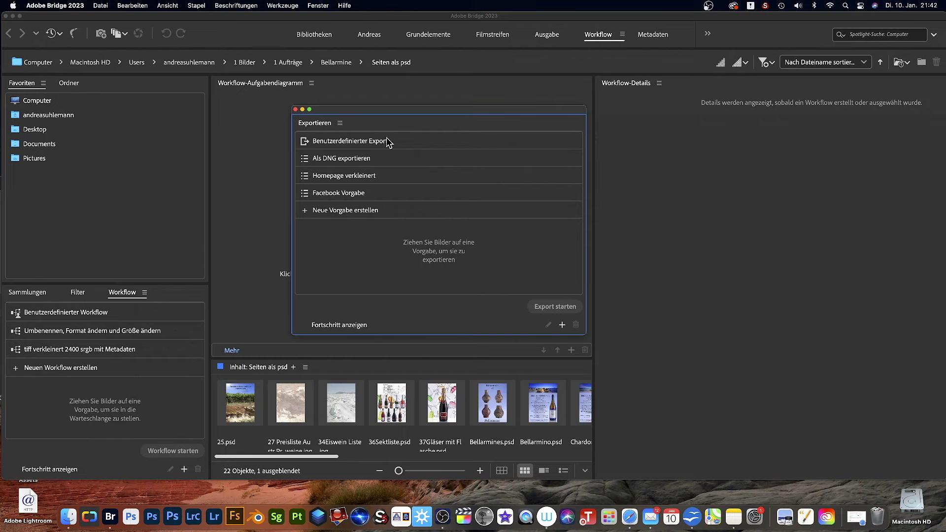
mouse_move(394, 110)
mouse_down()
mouse_move(499, 266)
mouse_move(544, 177)
mouse_move(435, 162)
mouse_up()
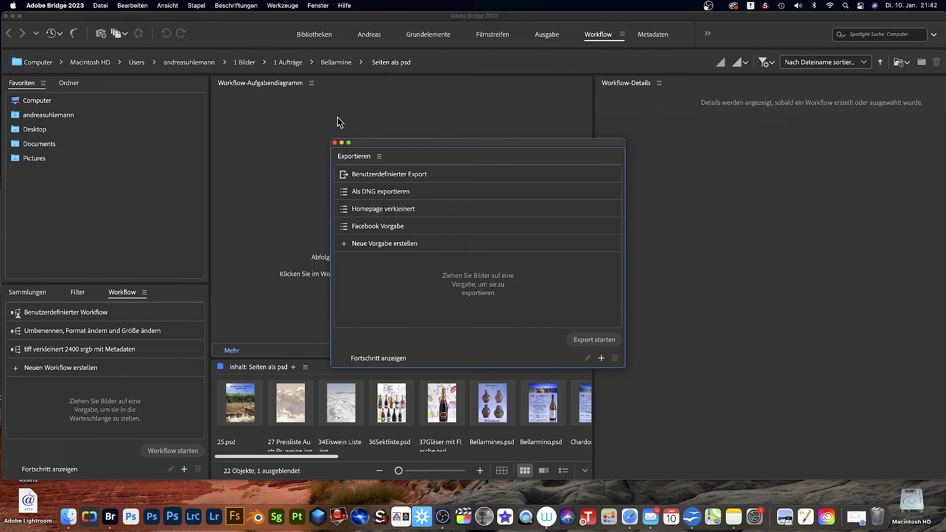
drag(486, 146, 241, 281)
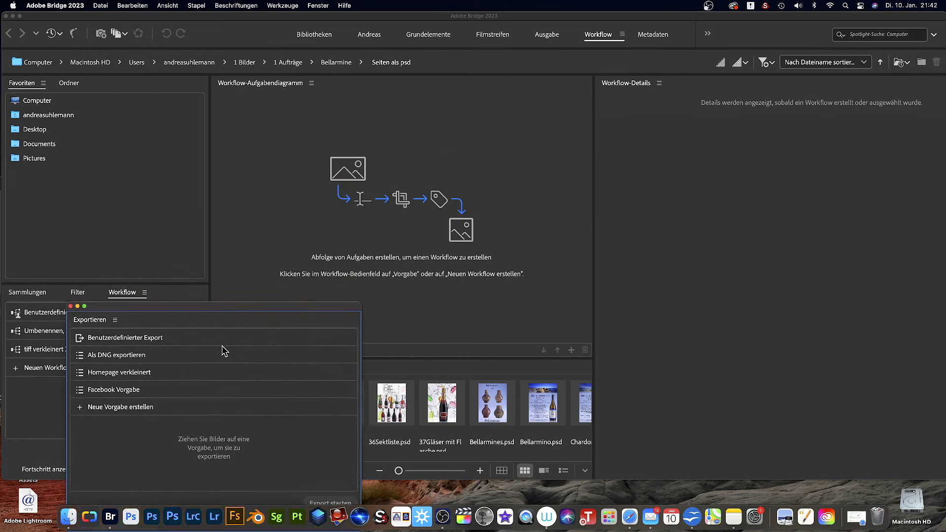
mouse_move(251, 315)
mouse_down()
mouse_move(791, 74)
mouse_move(417, 165)
mouse_up()
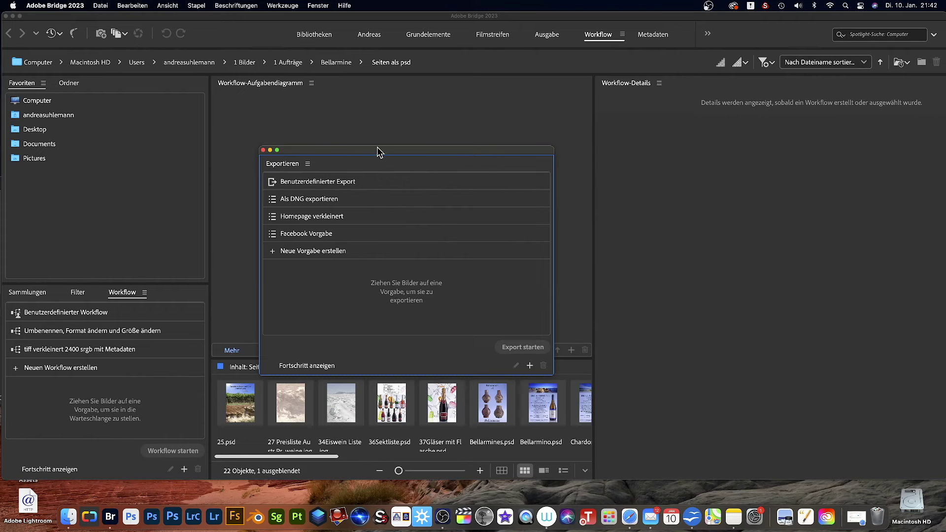
mouse_move(397, 157)
mouse_down()
mouse_move(347, 38)
mouse_move(583, 202)
mouse_move(524, 105)
mouse_up()
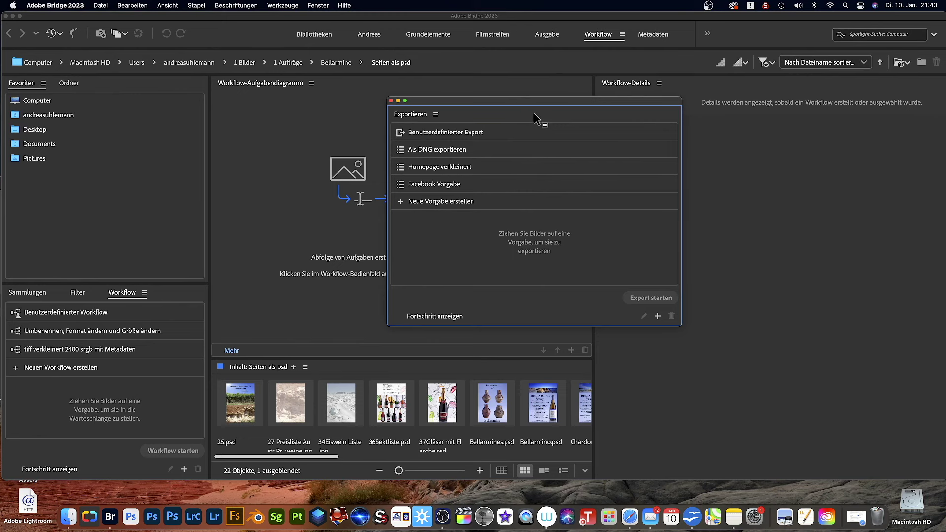
drag(536, 119, 236, 253)
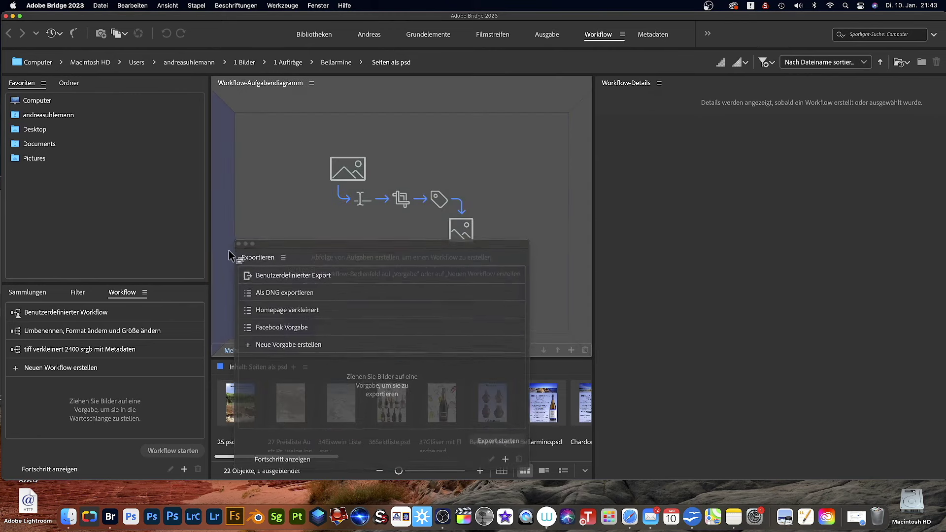
drag(235, 252, 139, 296)
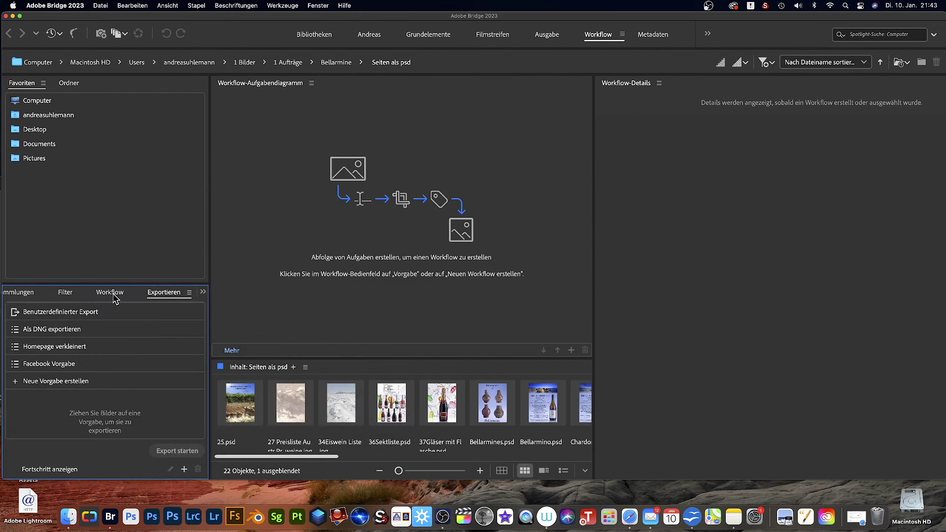
click(114, 295)
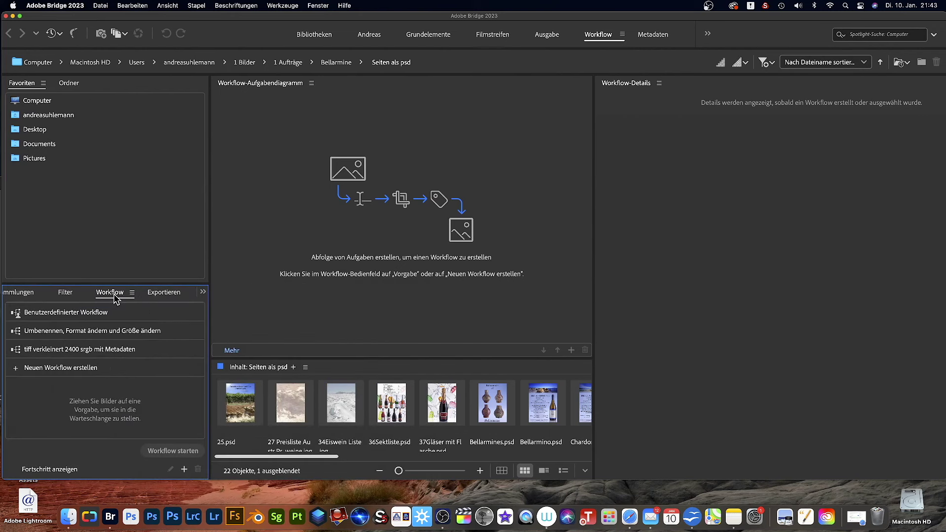
Step: Switch between the Exportieren and Workflow tabs, leaving the saved workflows list in front
click(173, 294)
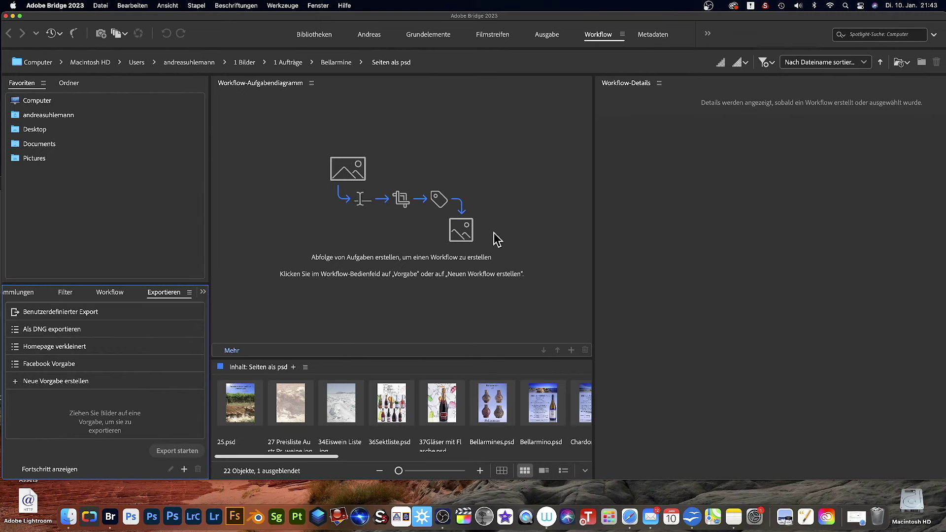
click(113, 295)
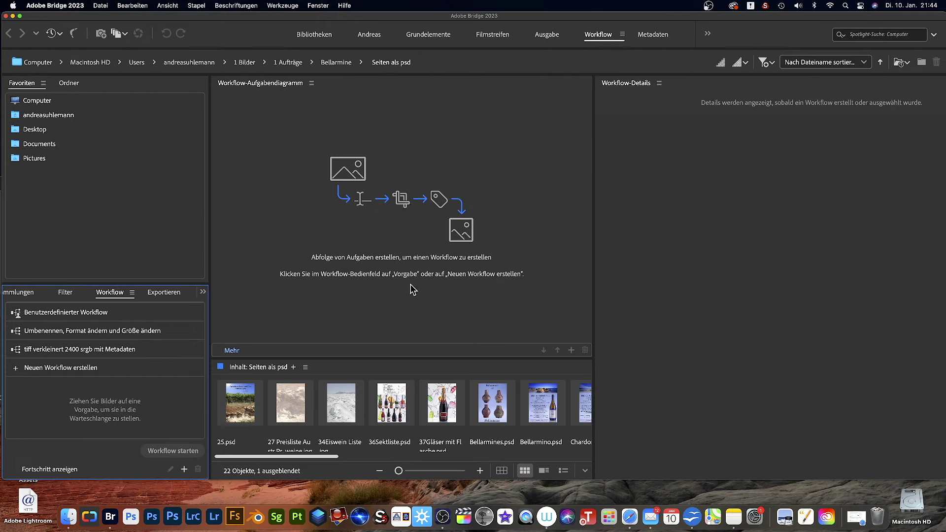
click(384, 184)
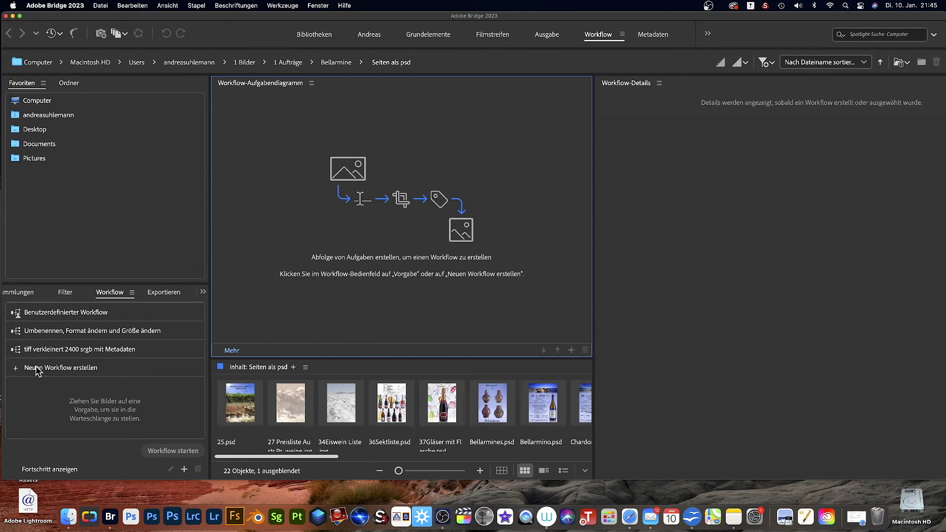
Step: Create the new workflow preset 'My Workflow 1' and select its default name
click(184, 469)
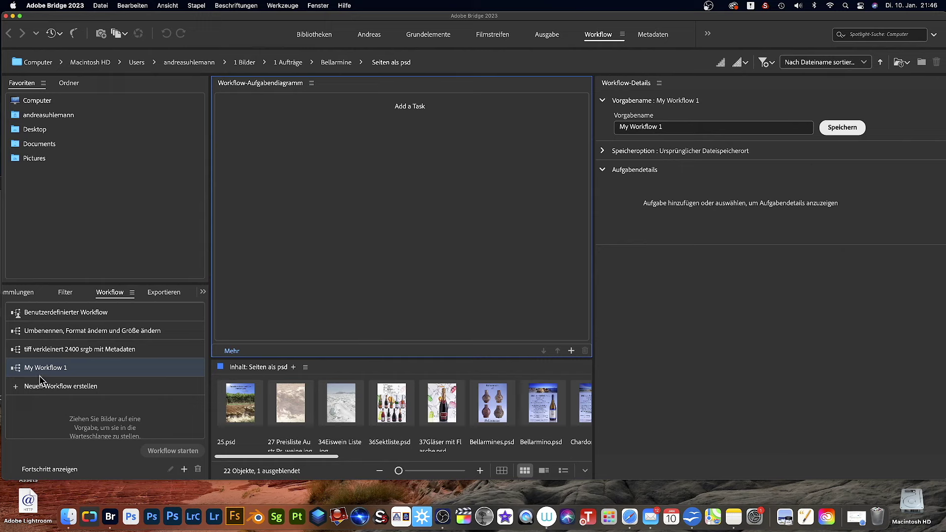
click(667, 127)
drag(661, 127, 596, 131)
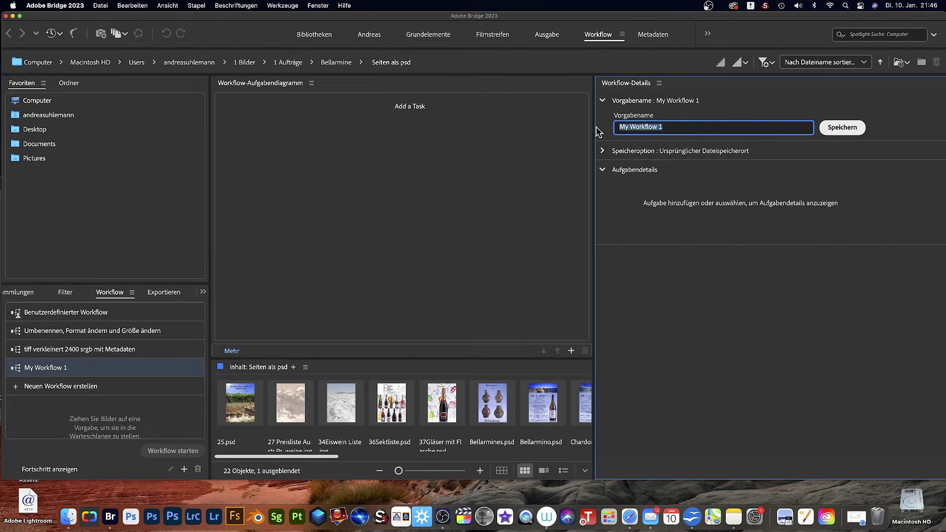
Step: Name the workflow preset 'Bellarmine tiff 2400 srgb metadaten' and save it
text(Be)
text(llarmine t)
text(iff)
text(2400)
text(sr)
text(gb)
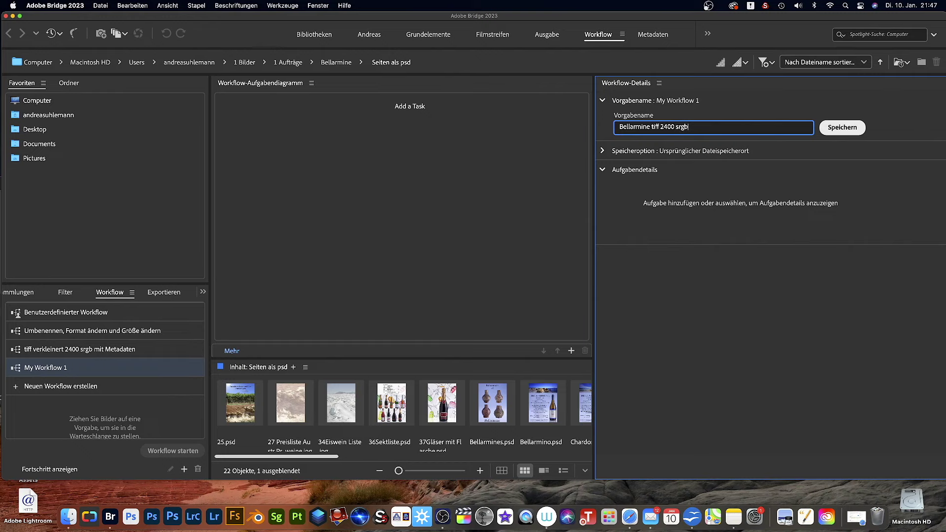
text( metadaten)
click(840, 127)
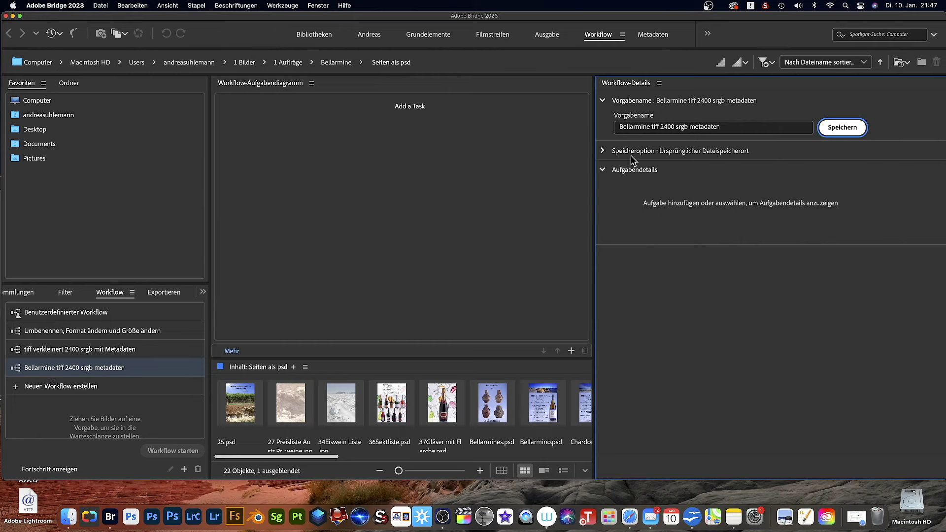
click(603, 152)
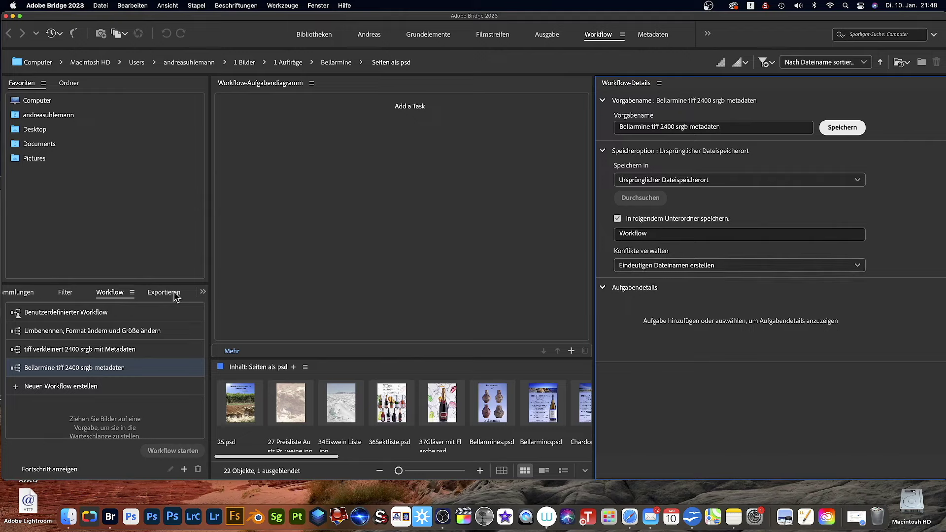
click(850, 263)
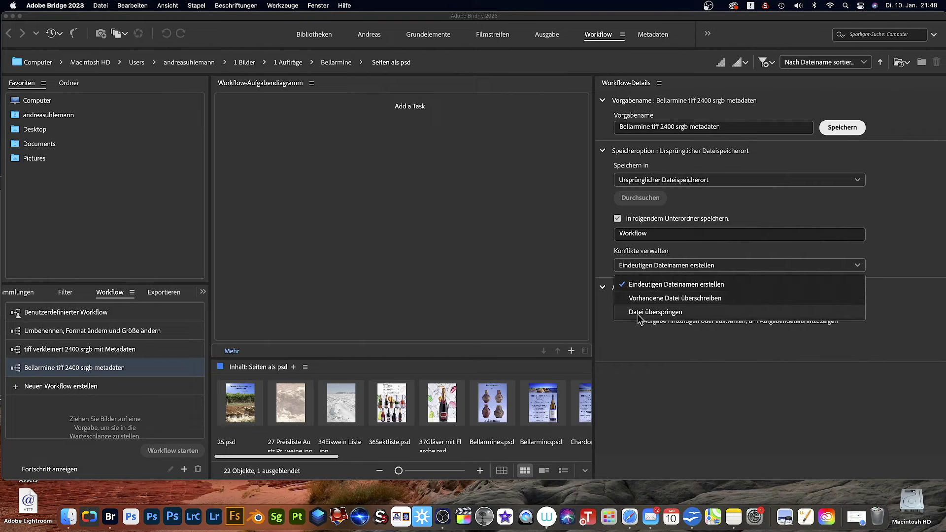
click(663, 286)
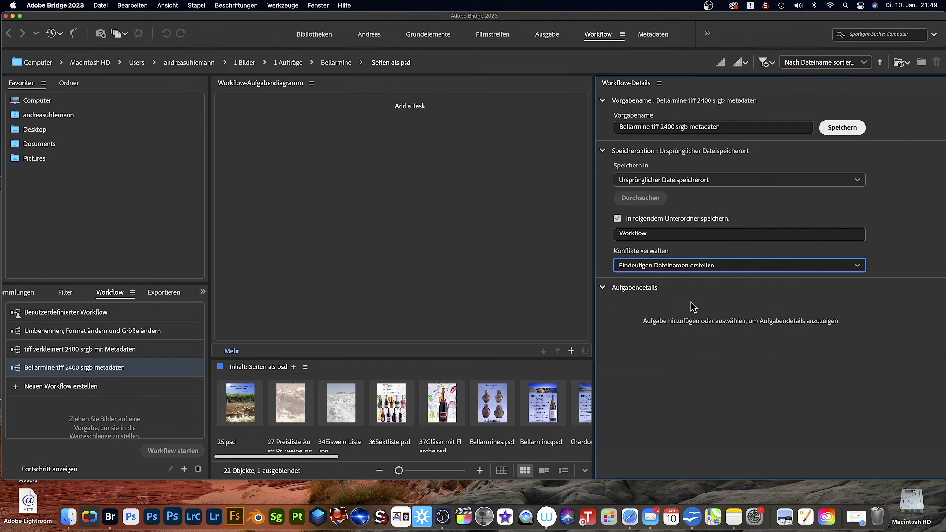
click(602, 151)
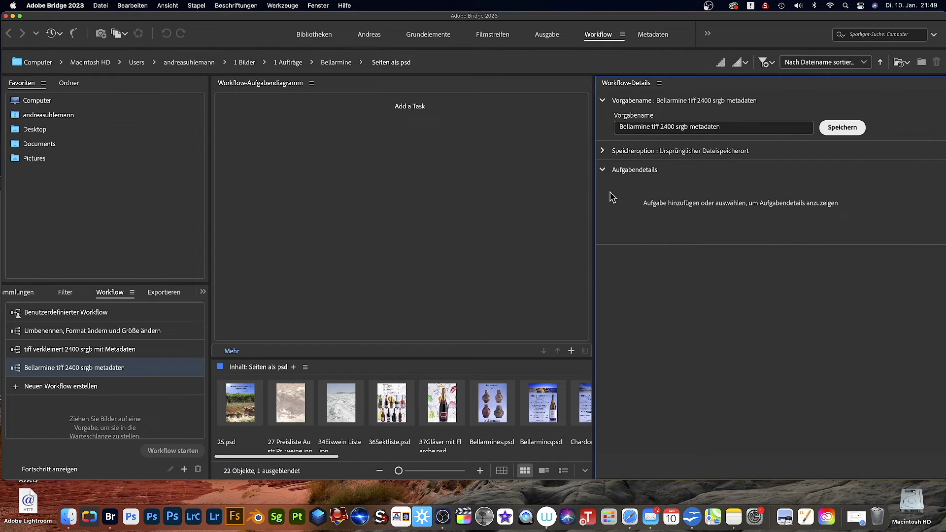
click(604, 170)
Step: Open the add-task menu below the task diagram and add a Stapel-Umbenennung task
click(602, 170)
click(571, 351)
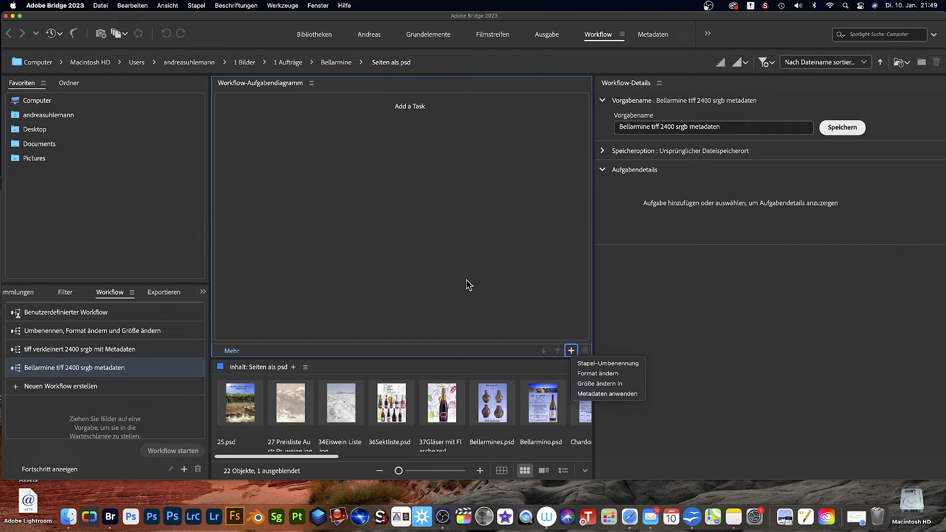
click(595, 365)
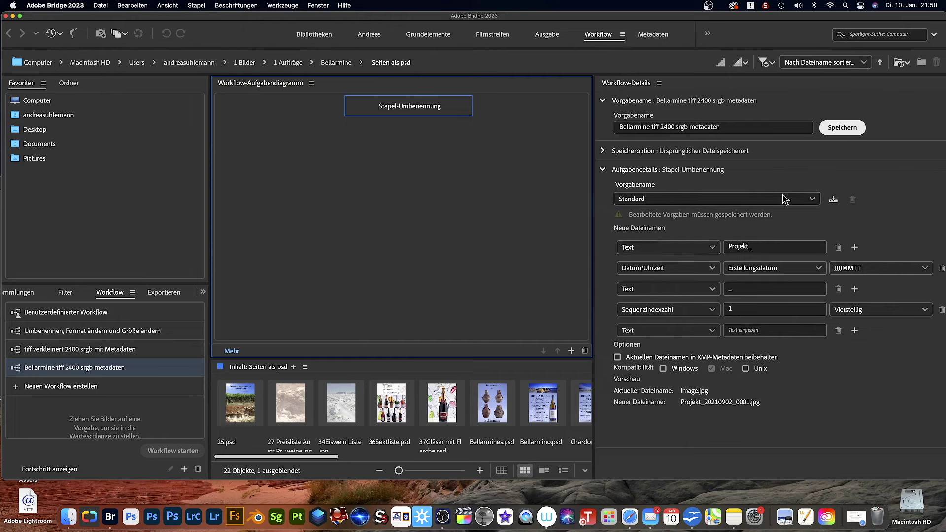
Step: Review the rename presets keeping Standard, then begin saving the rules as a new preset
click(809, 201)
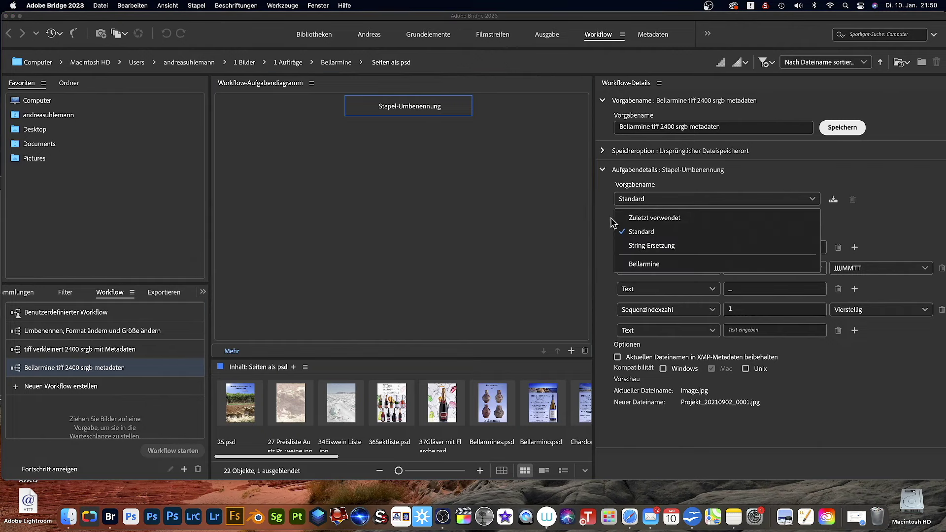
click(647, 203)
click(649, 202)
click(736, 198)
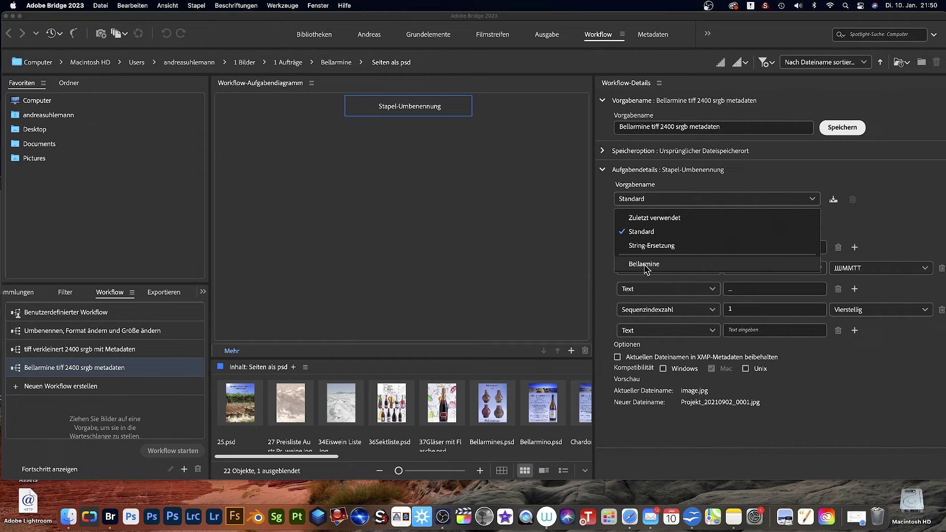
click(700, 201)
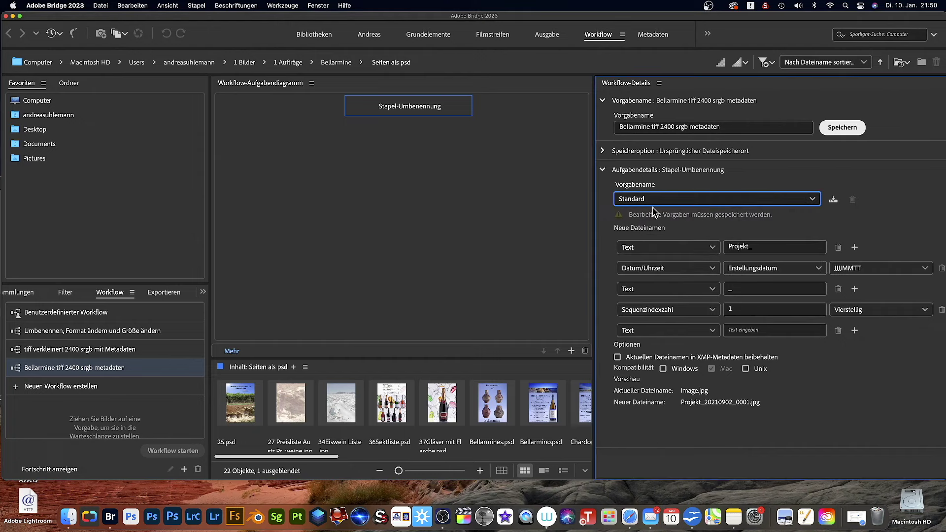
click(833, 200)
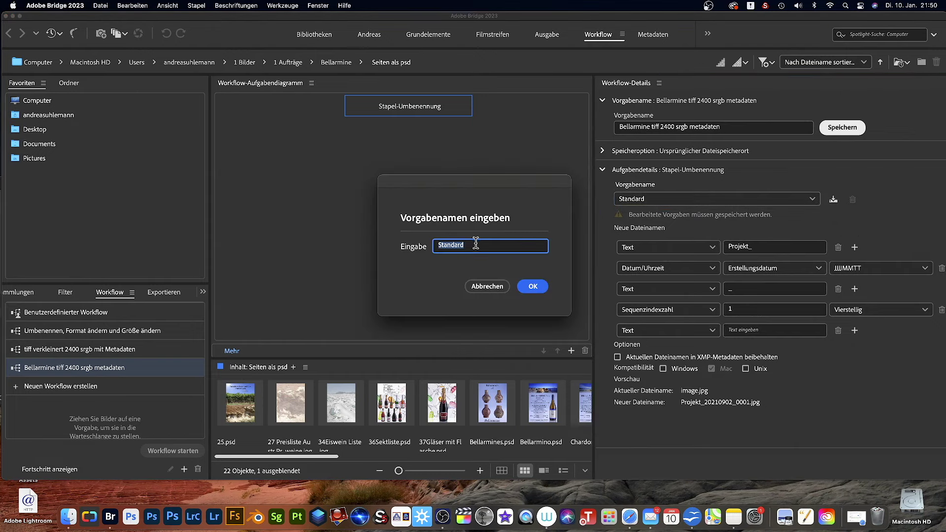
Step: Save the rename rules as preset 'Bellarmine2' and confirm it is selected
text(Be)
text(llam)
click(529, 287)
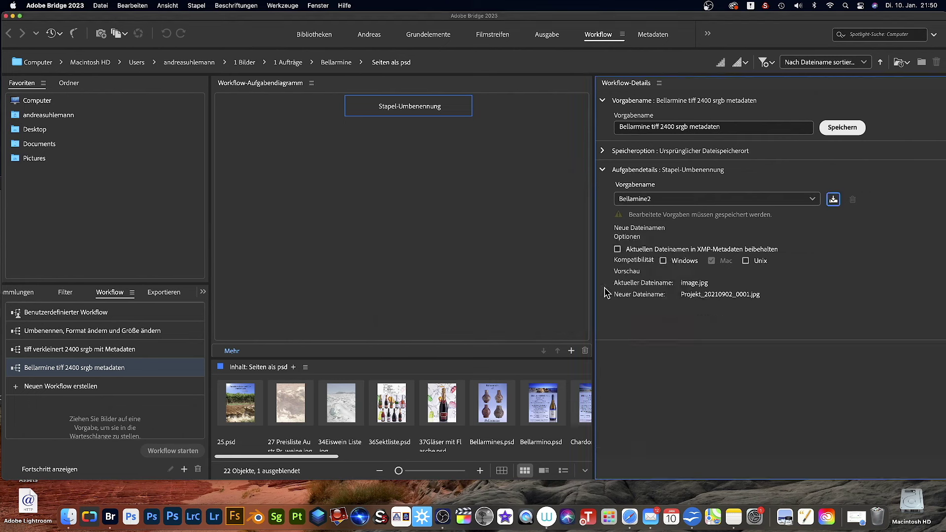
click(760, 198)
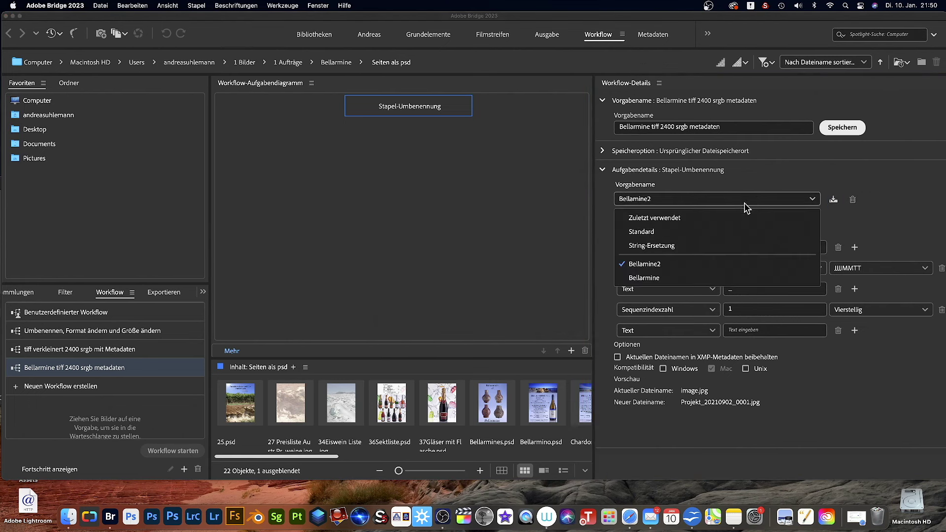
click(648, 264)
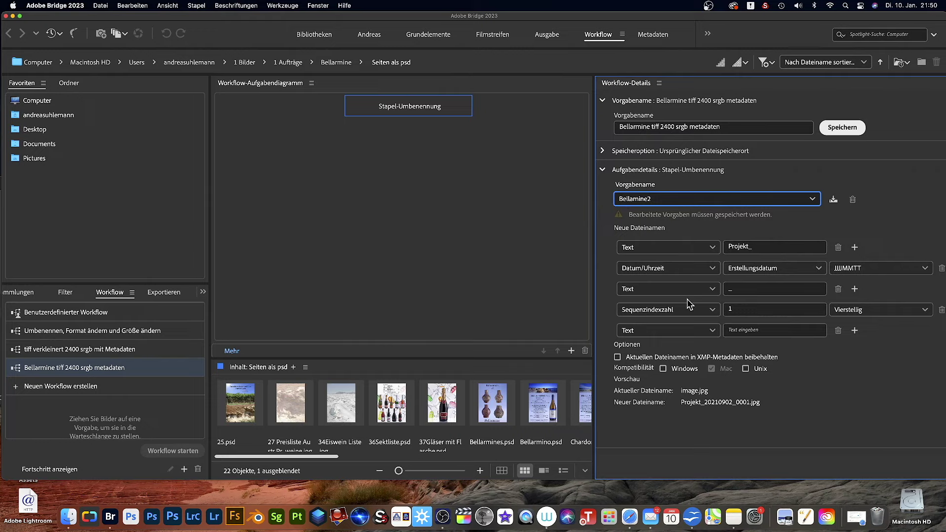
Step: Keep the first name part as Text and replace 'Projekt_' with 'Bellarmine'
click(712, 251)
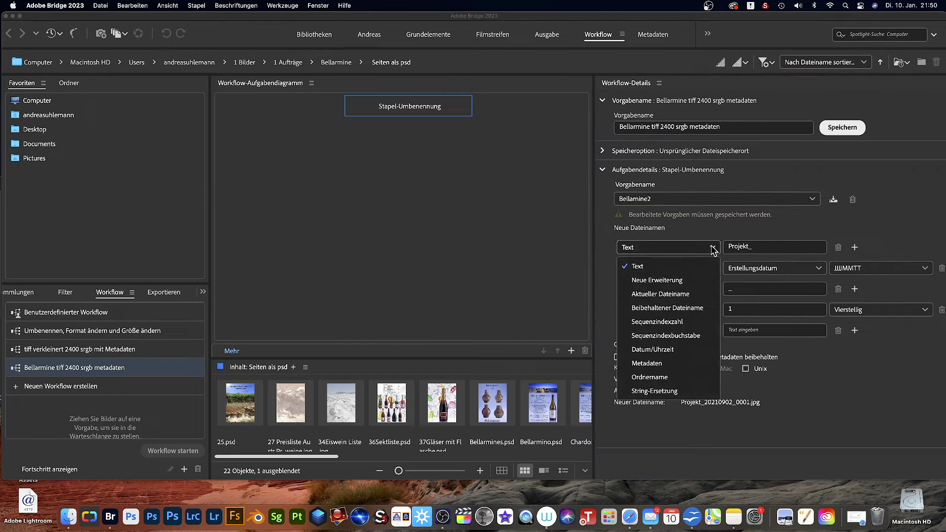
click(635, 267)
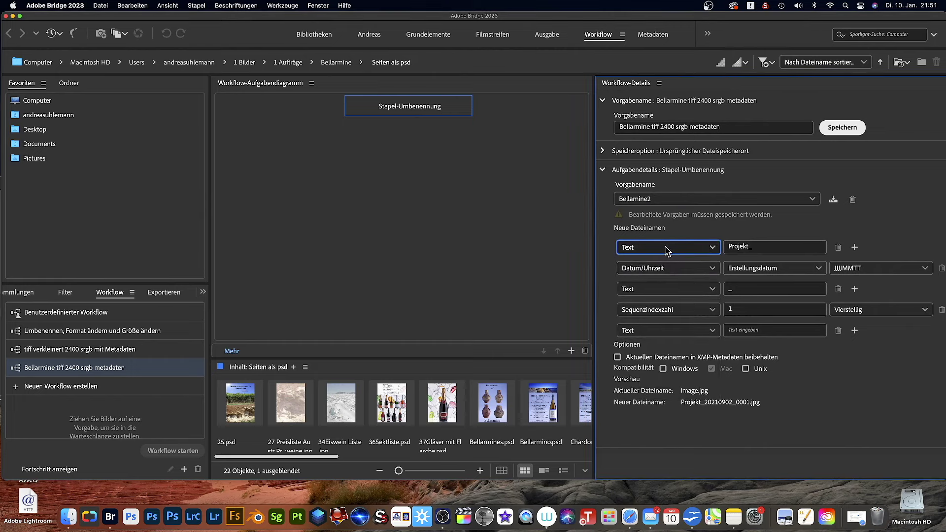
click(716, 251)
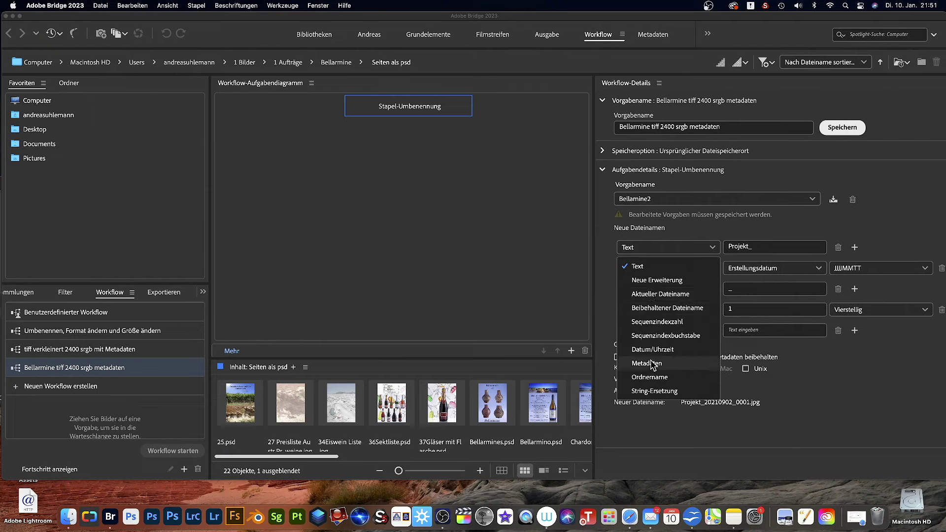
click(640, 267)
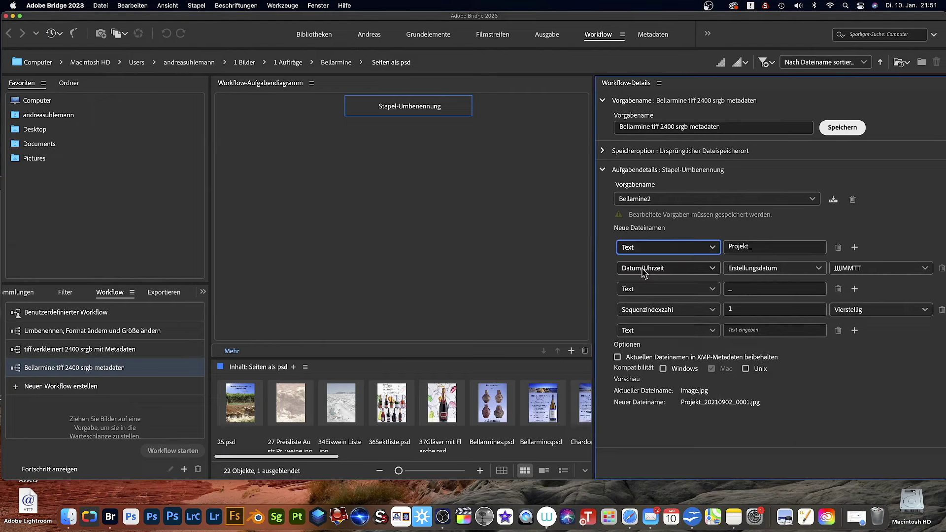
click(748, 248)
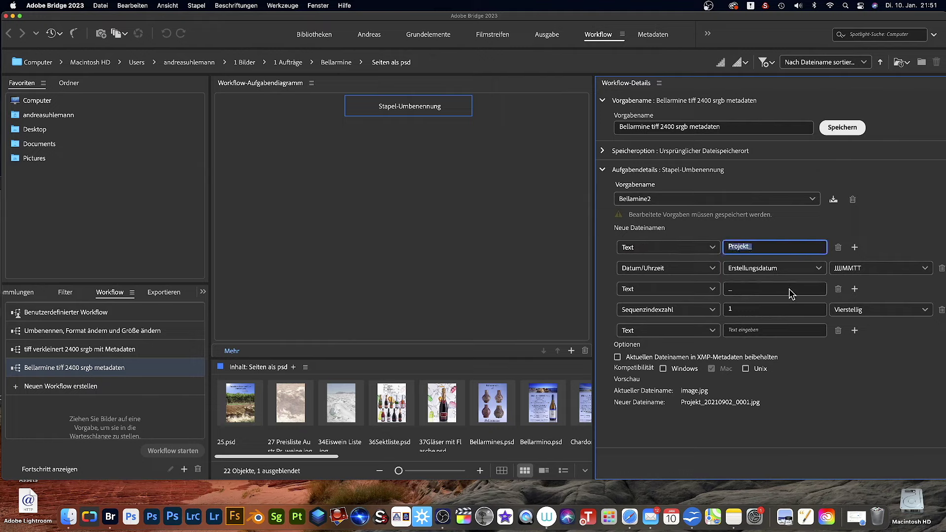
text(Bellam)
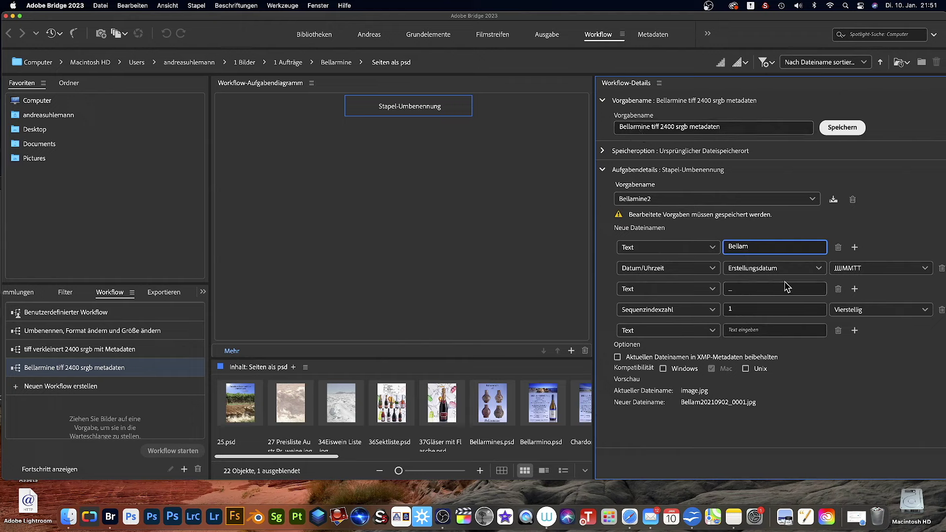
key(BackSpace)
text(rmine)
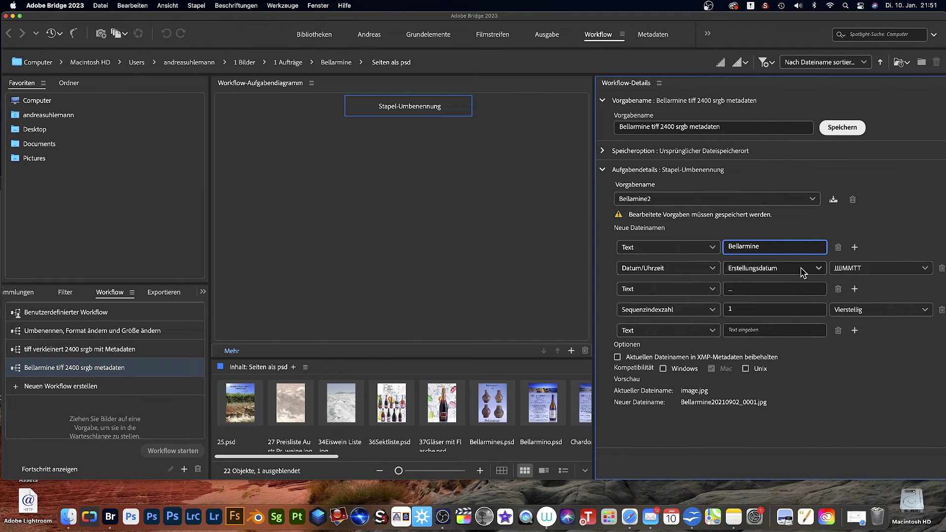
Step: Keep the JJJJMMTT date and underscore parts, and set the sequence number to Dreistellig
click(925, 268)
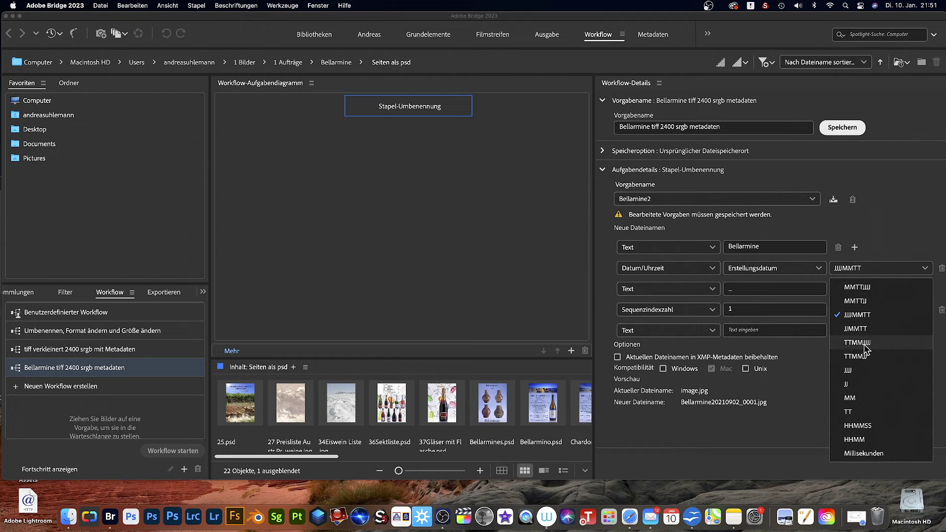
click(850, 318)
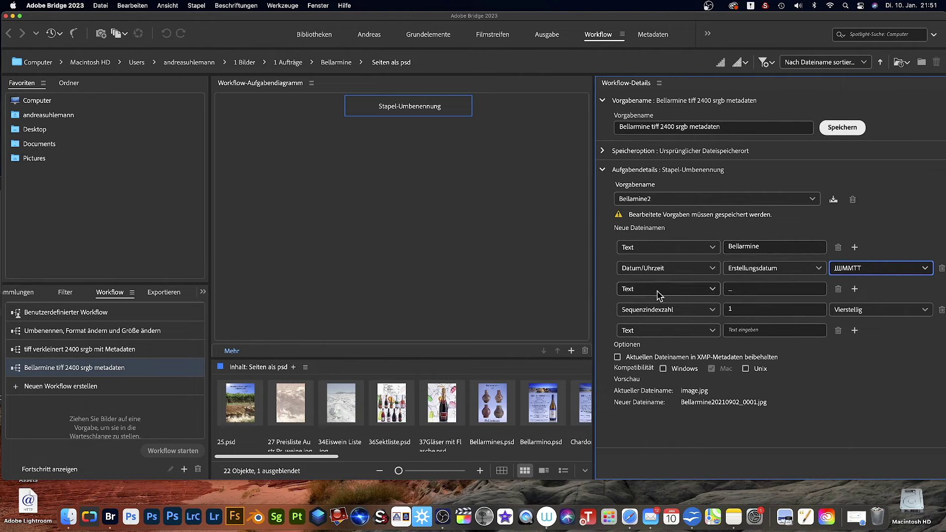
click(713, 292)
click(638, 309)
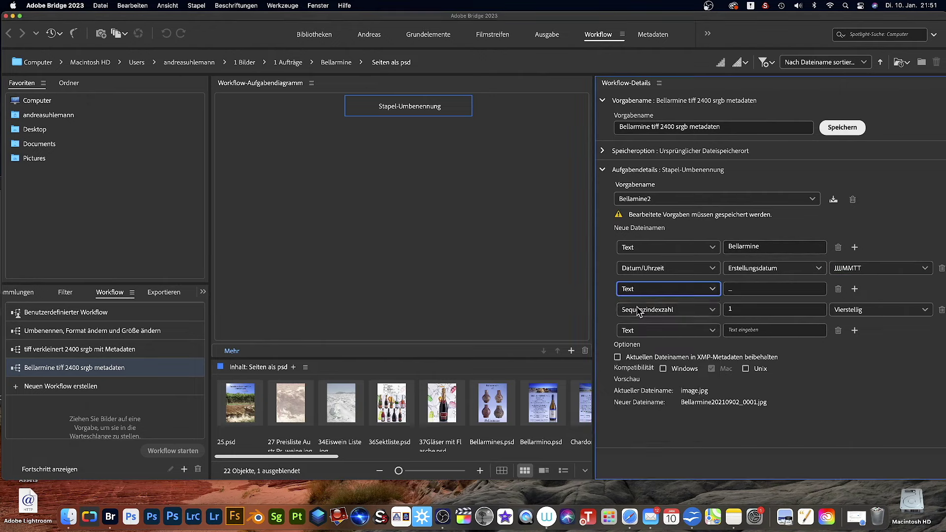
click(733, 291)
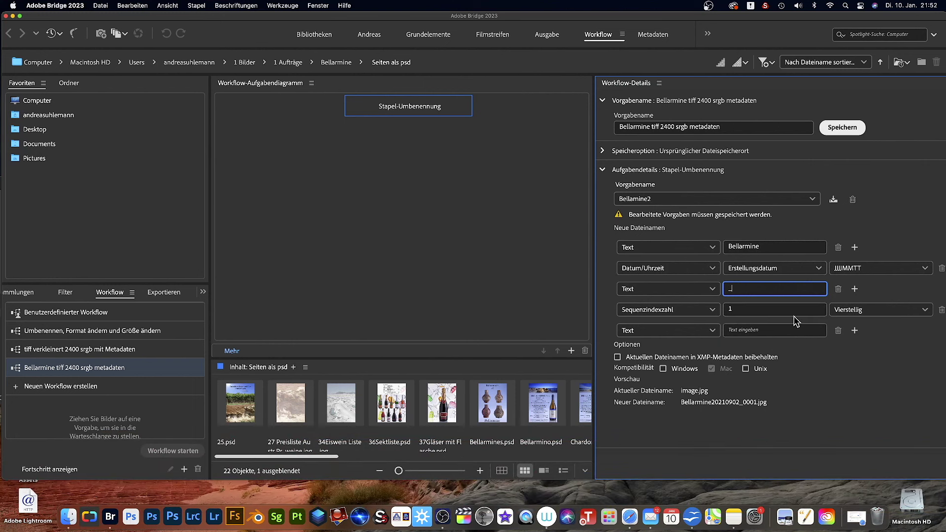
click(880, 309)
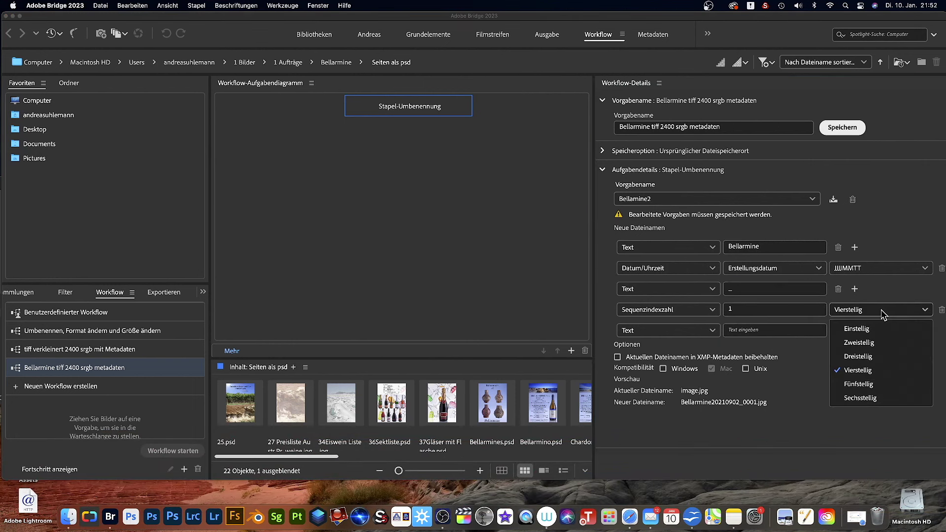
click(855, 356)
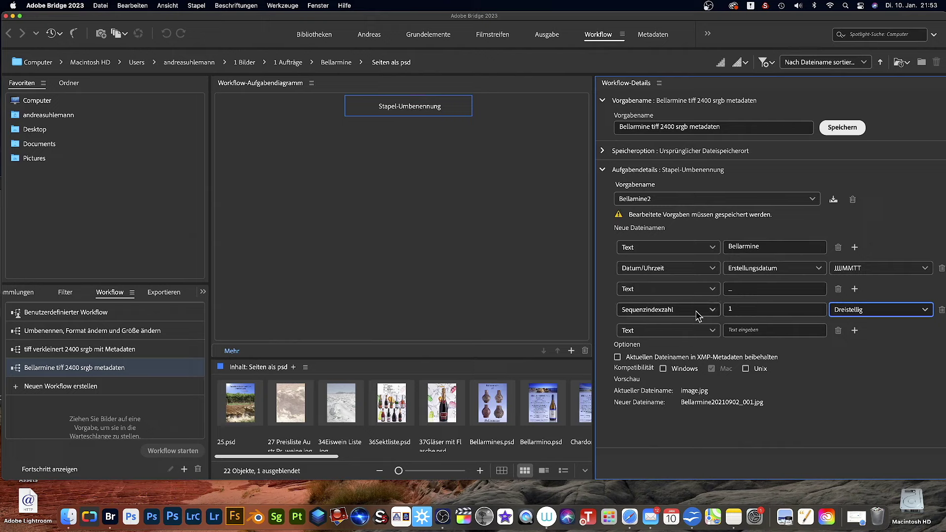
Step: Add a Format ändern task after the rename step, converting to TIFF
click(571, 350)
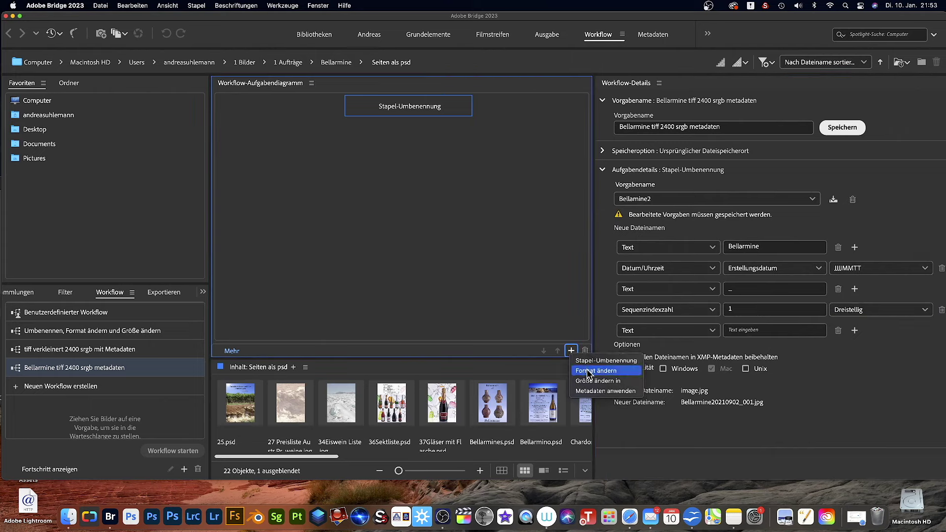
click(588, 371)
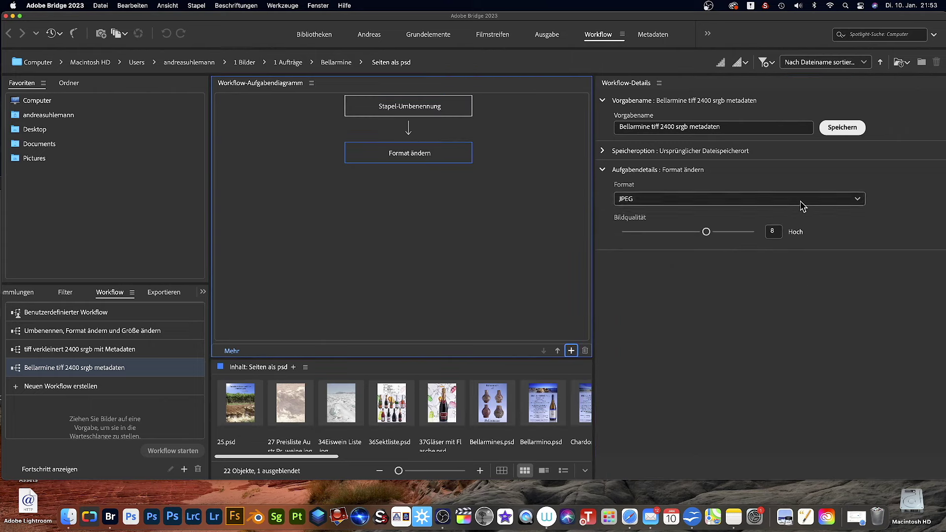
click(858, 198)
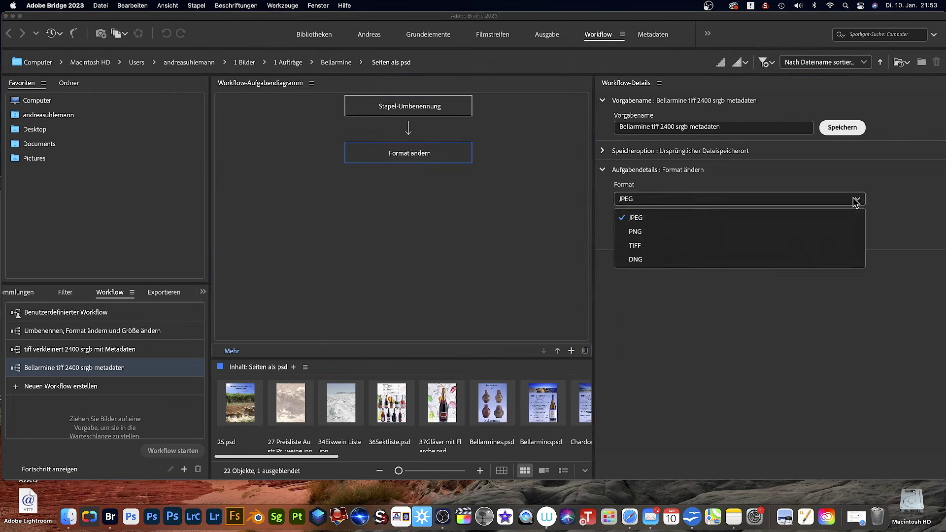
click(642, 246)
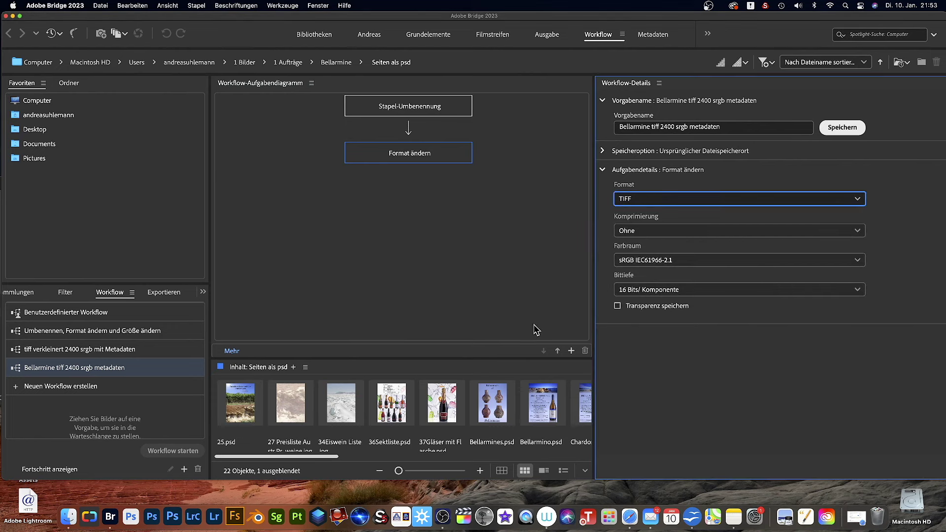
Step: Keep Komprimierung Ohne, set 8 Bits/Komponente, and turn on Transparenz speichern
click(859, 233)
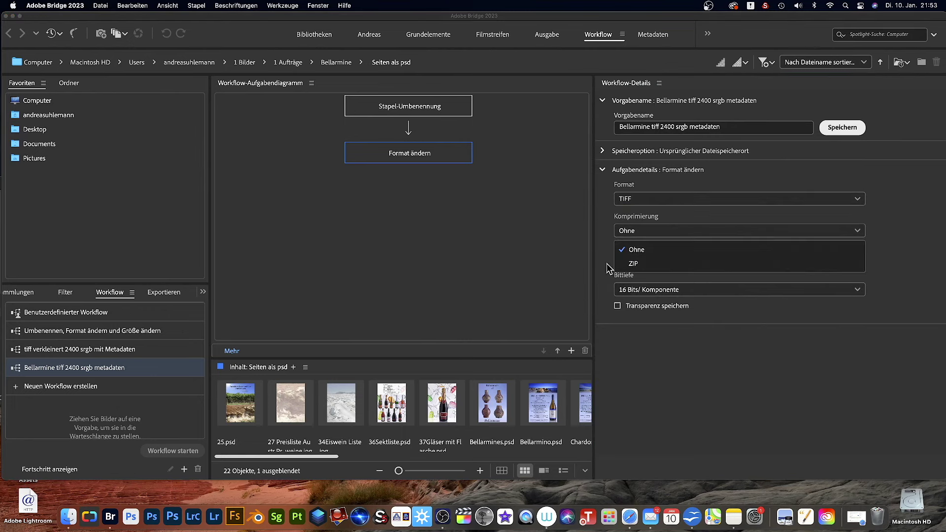
click(641, 250)
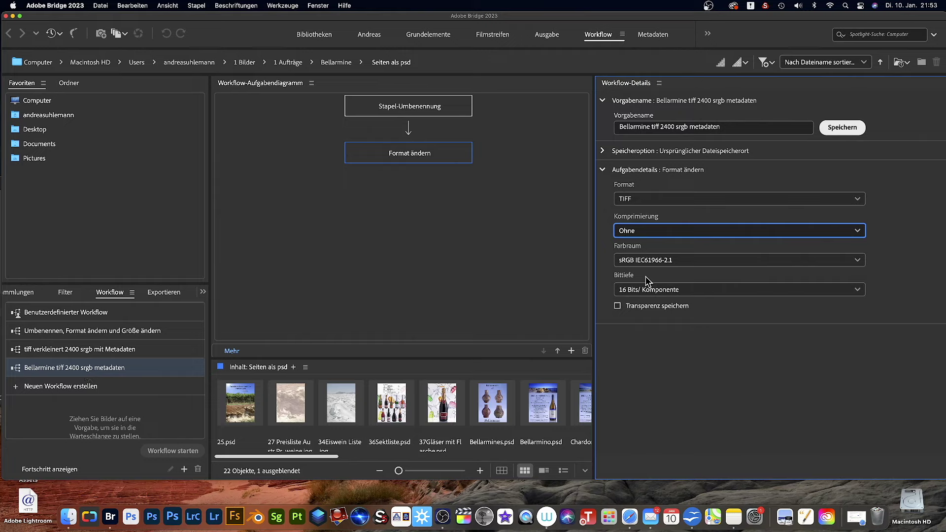
click(772, 291)
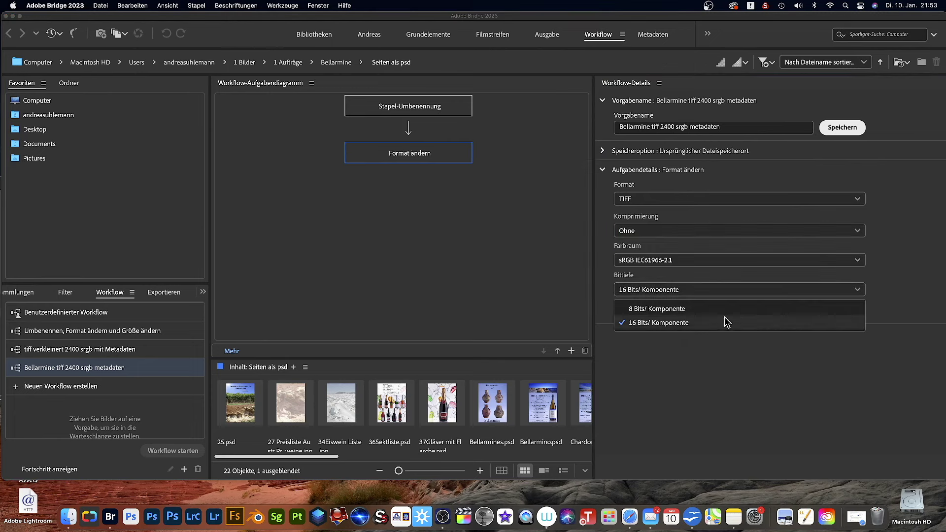
click(673, 309)
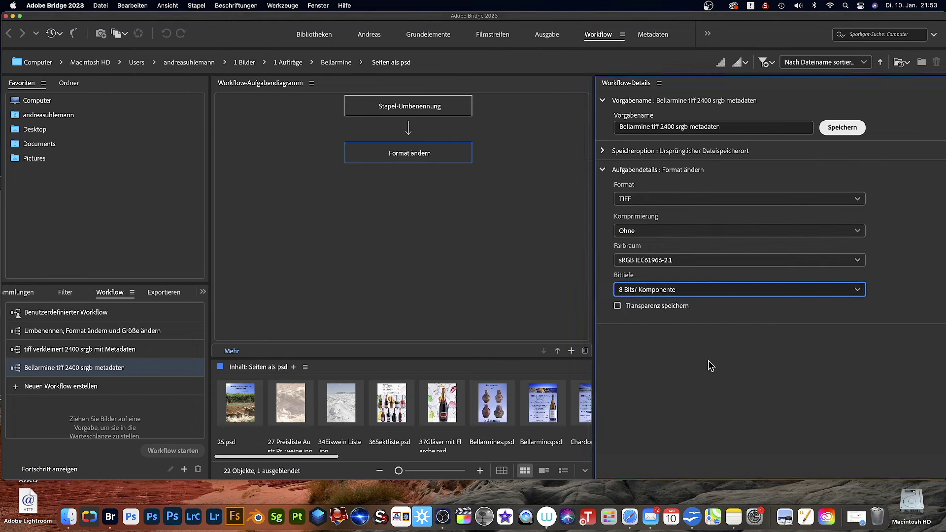
click(618, 306)
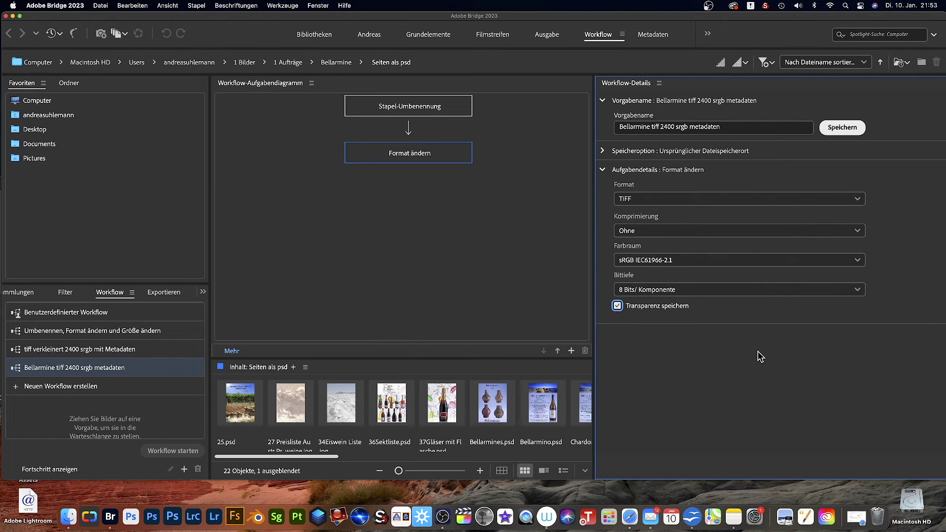
click(571, 351)
Step: Add a Größe ändern step fitting images to 2400 pixels at 300 ppi, with Nicht vergrößern
click(599, 380)
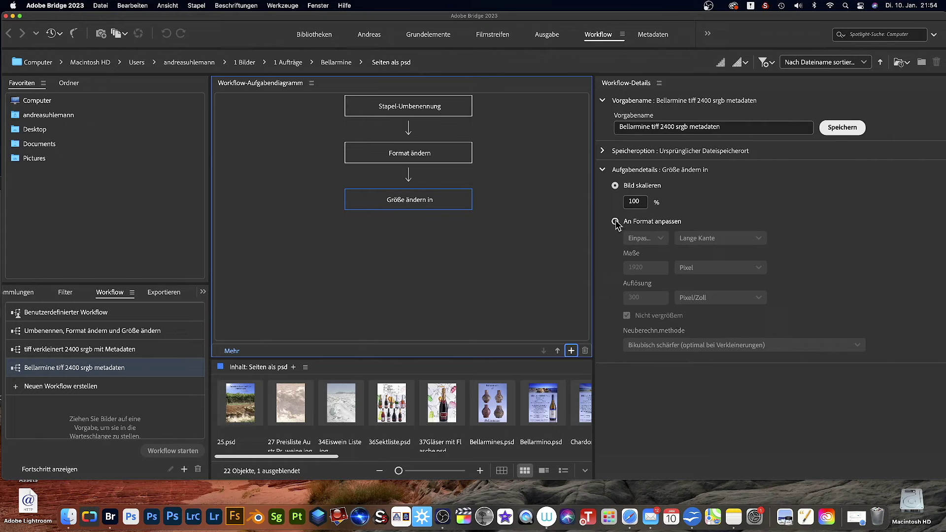
click(616, 221)
click(644, 268)
double_click(644, 268)
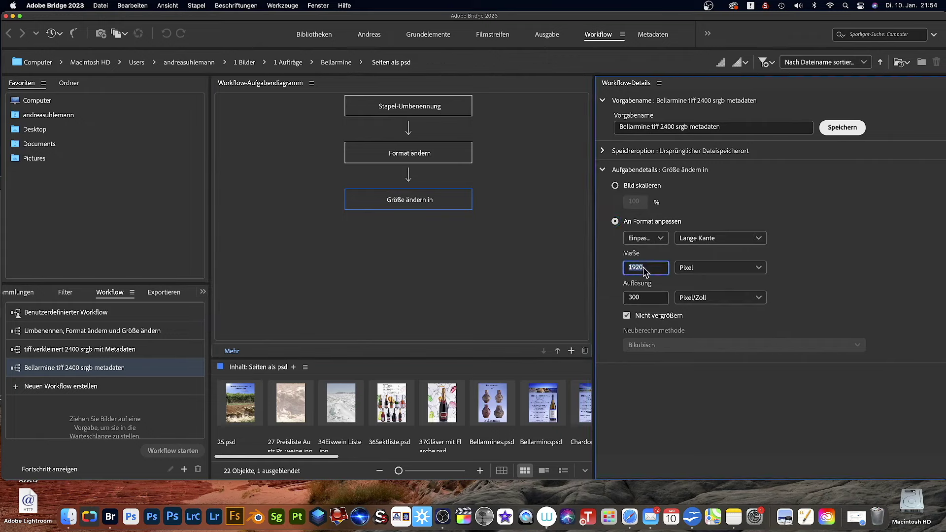
text(2400)
click(639, 299)
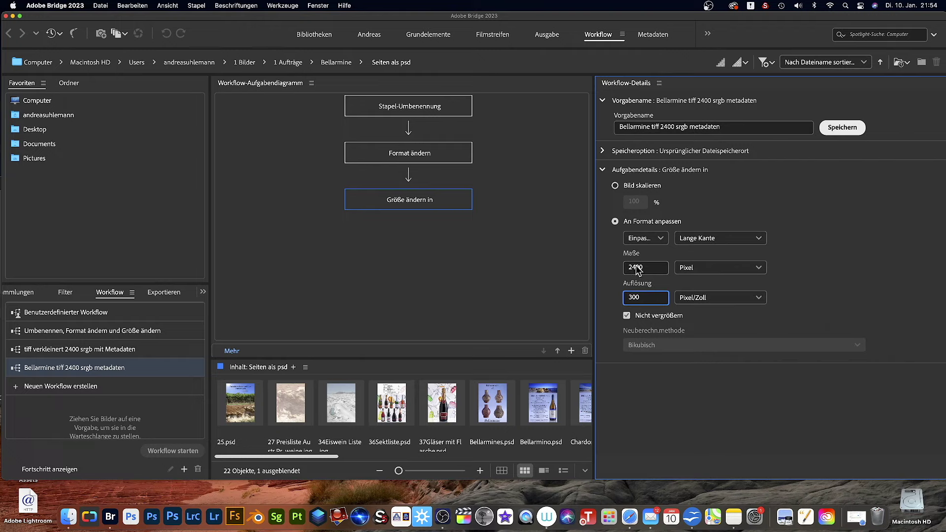
double_click(627, 316)
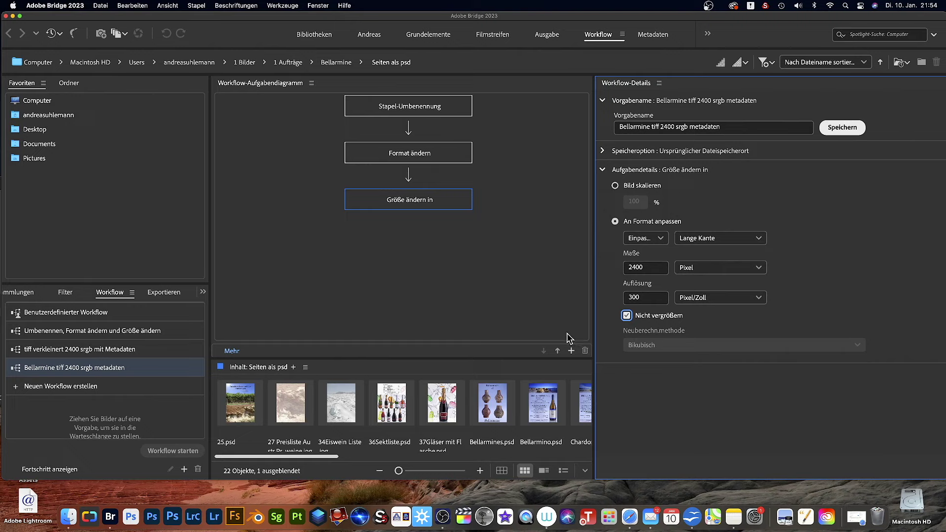
click(571, 351)
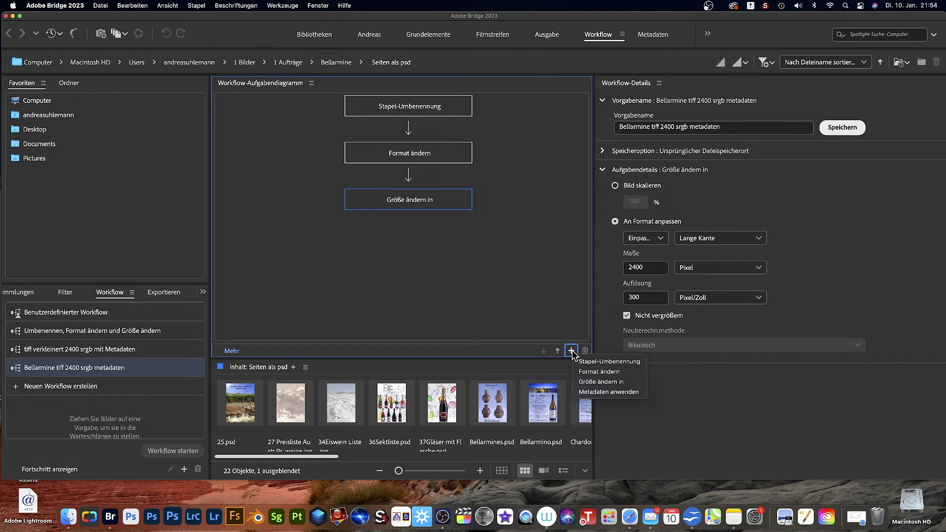
Step: Add a Metadaten anwenden step keeping all original metadata and removing Ortsinformationen
click(608, 392)
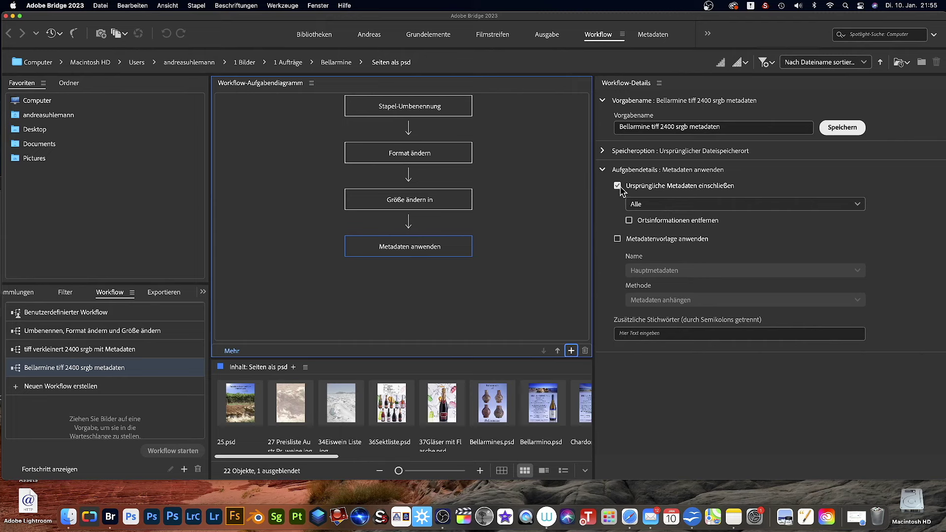
click(667, 205)
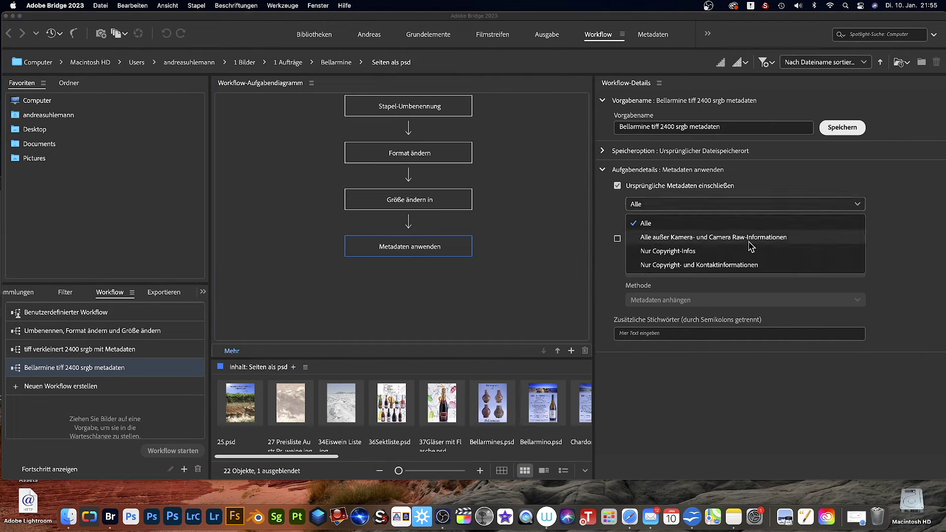
click(642, 222)
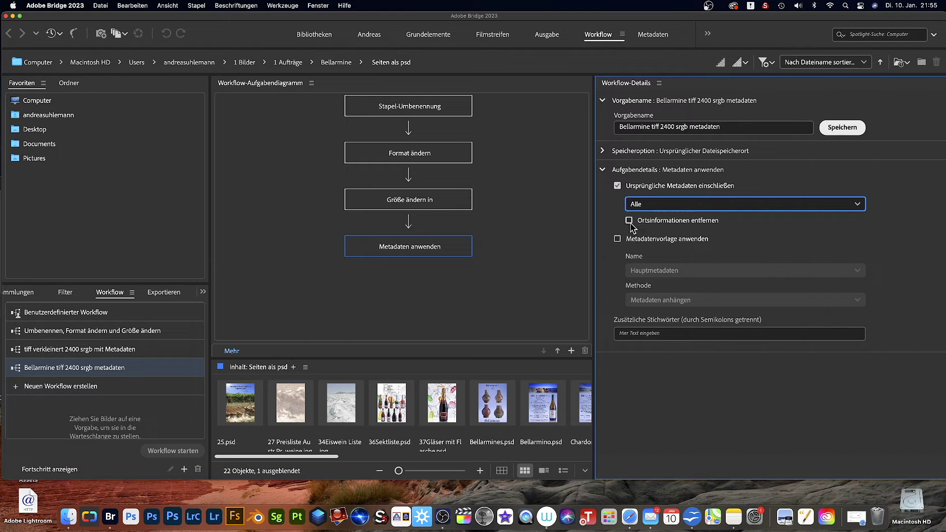
click(629, 221)
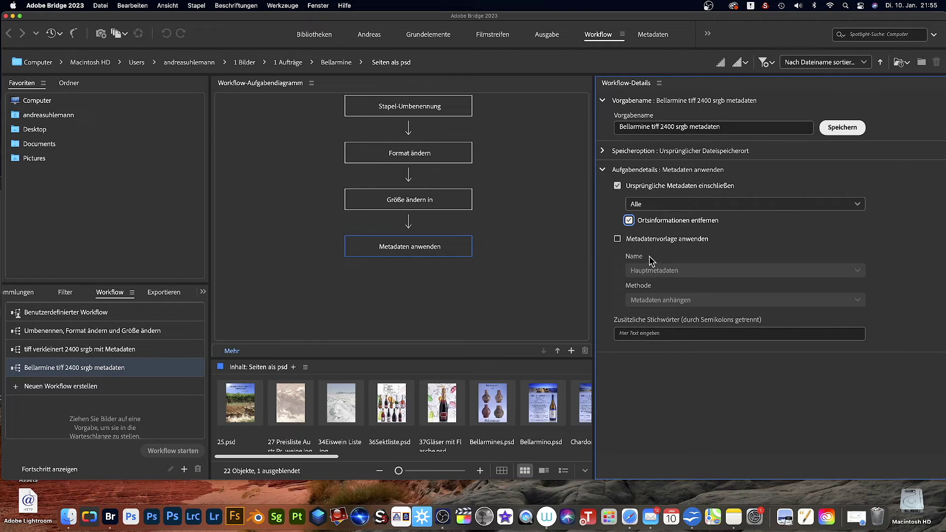
Step: Append the Hauptmetadaten template, then return to the Andreas workspace
click(619, 240)
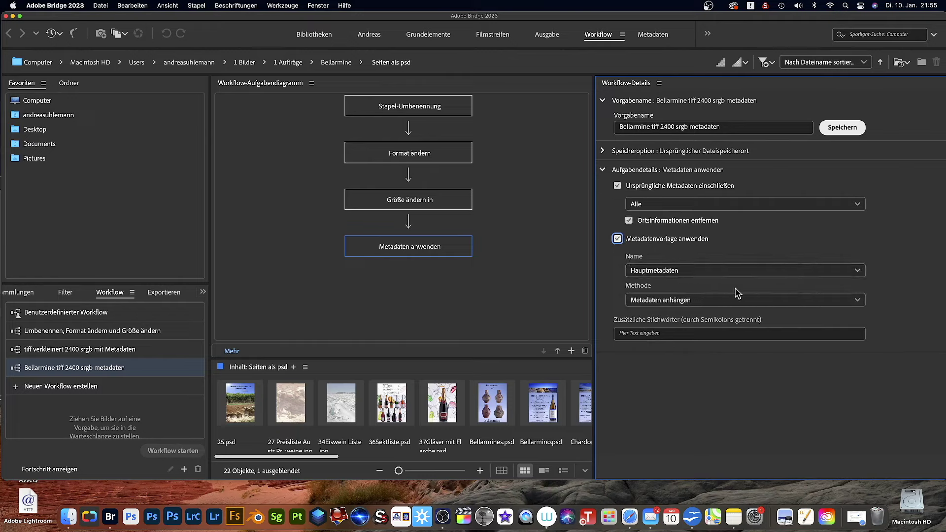
click(851, 273)
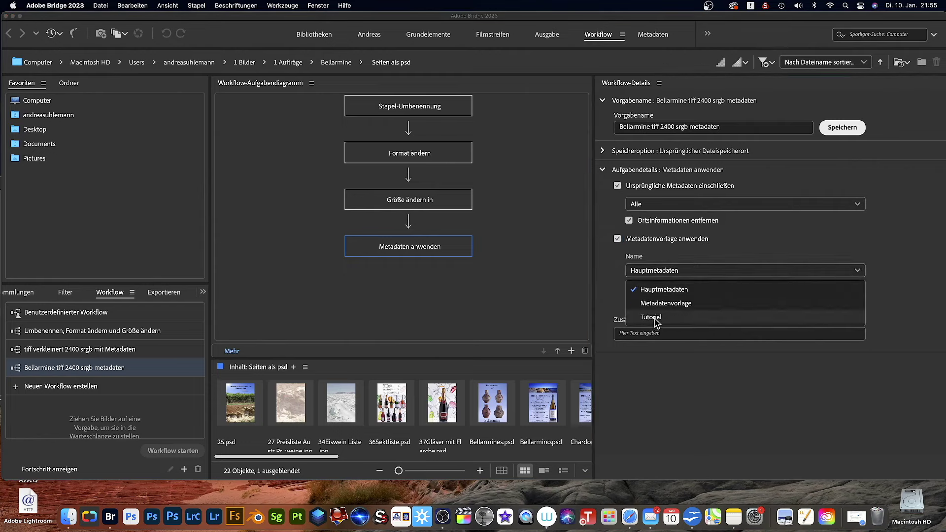
click(661, 291)
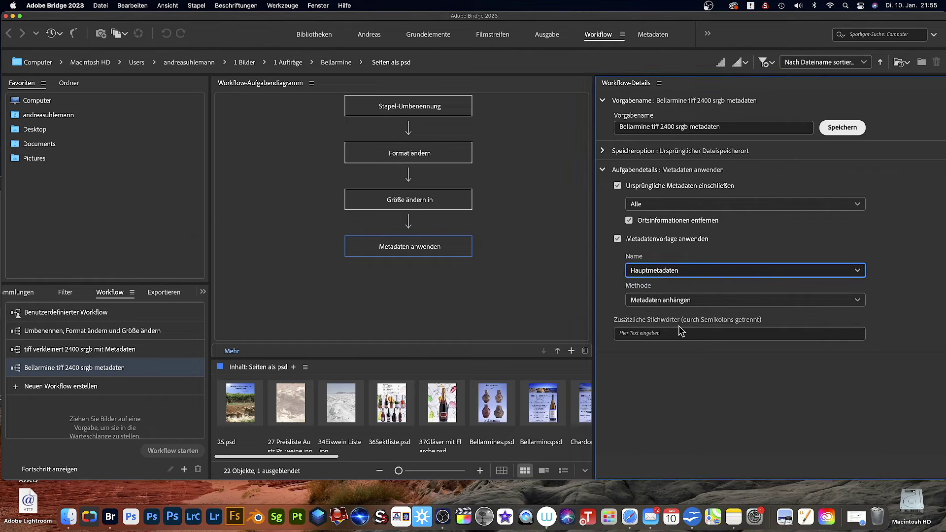
click(683, 305)
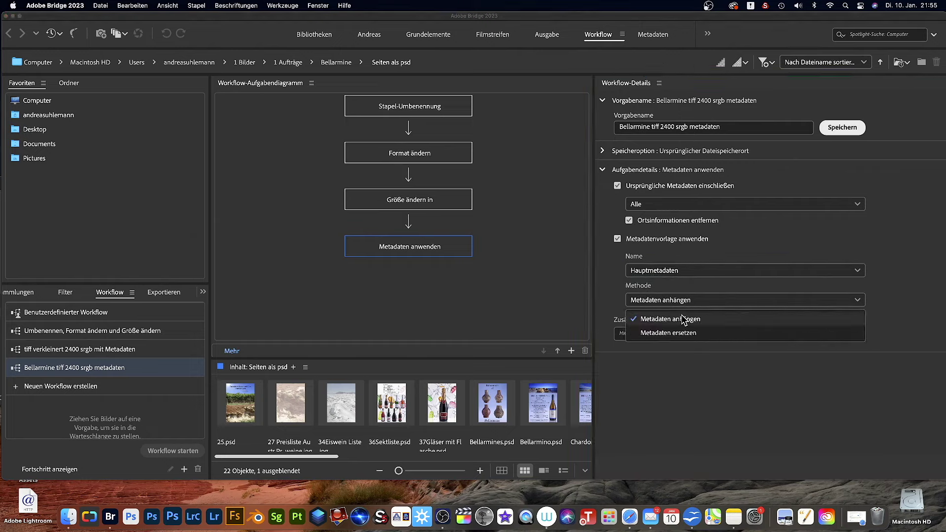
click(683, 320)
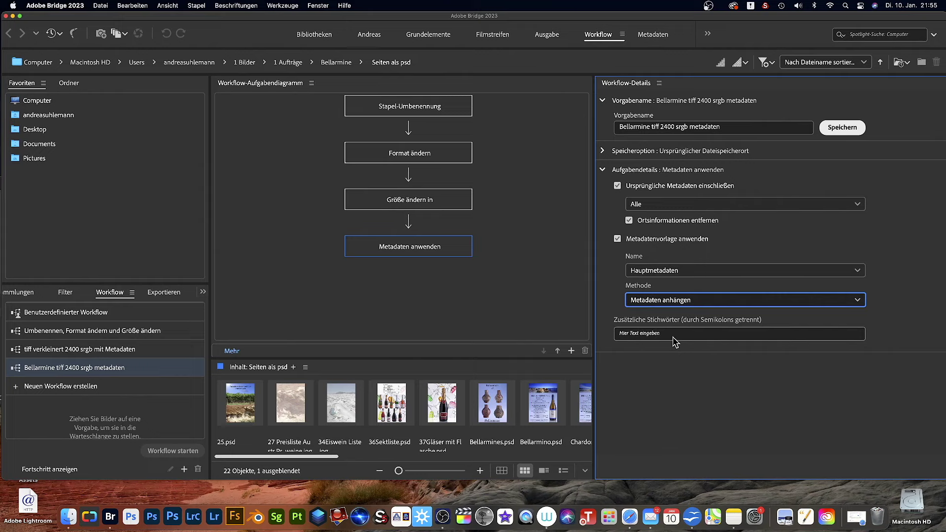
click(69, 367)
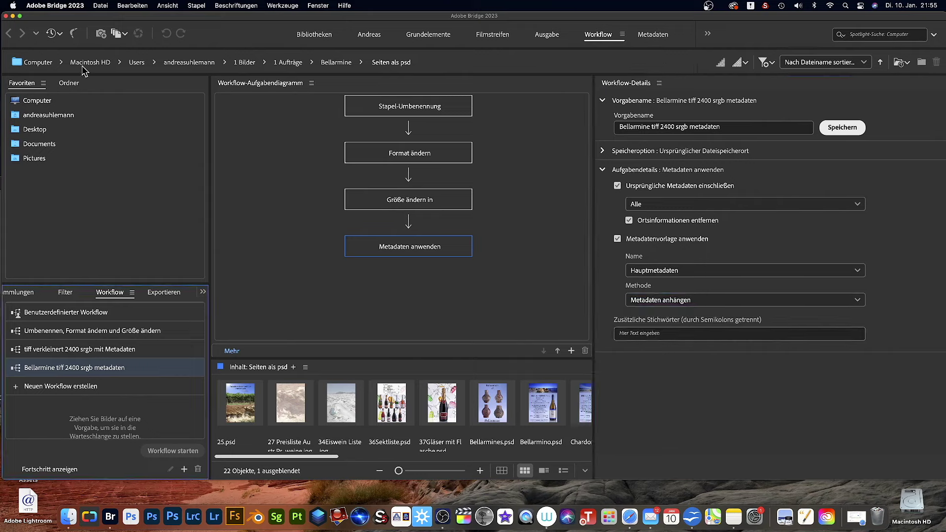
click(370, 35)
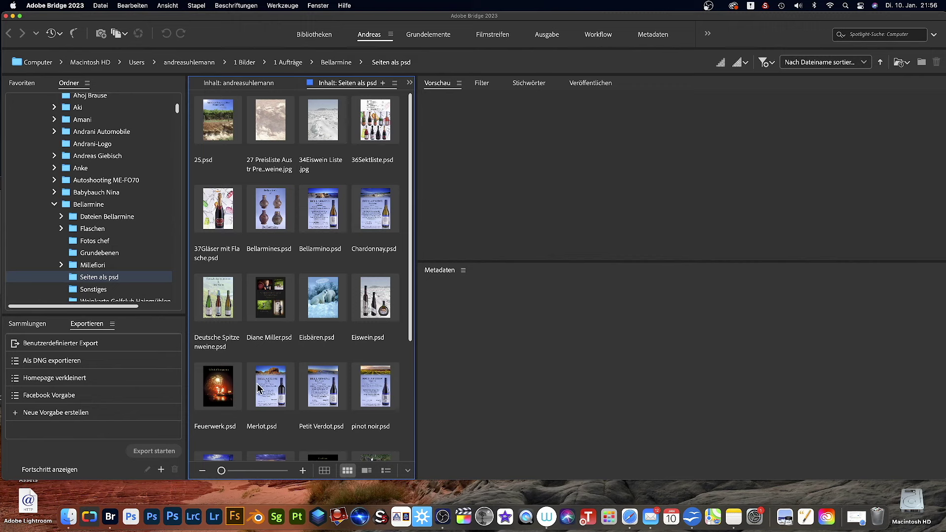
Step: Select the Merlot.psd, Petit Verdot.psd and pinot noir.psd thumbnails together
scroll(258, 388, down, 5)
scroll(257, 387, up, 1)
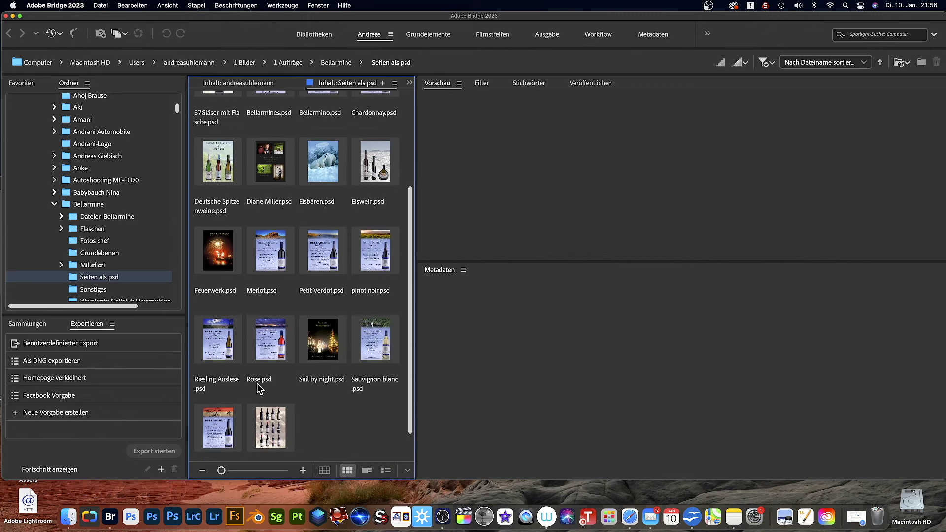
click(269, 256)
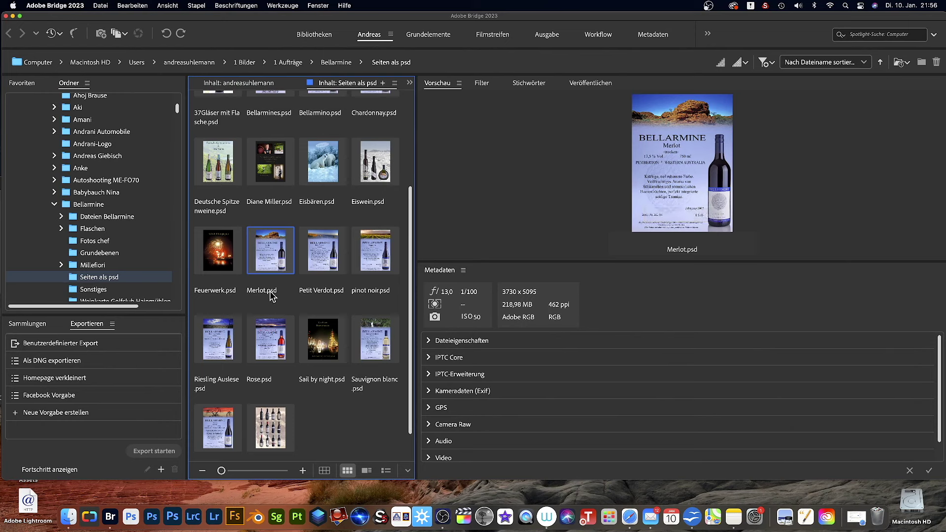
click(328, 253)
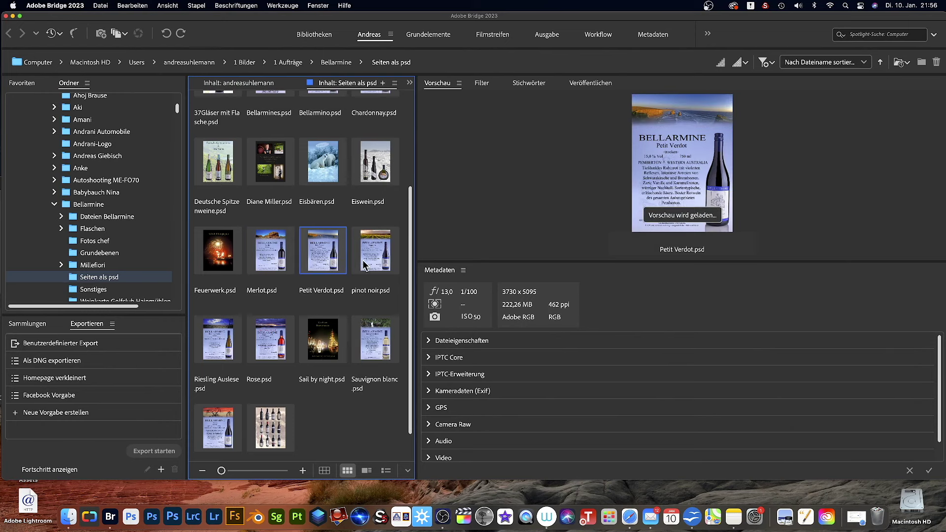
click(380, 252)
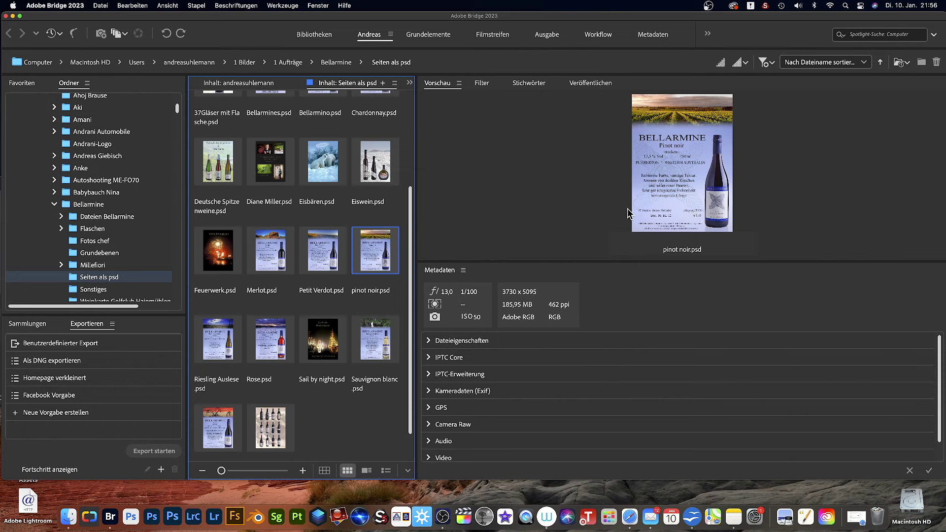
shift+click(272, 260)
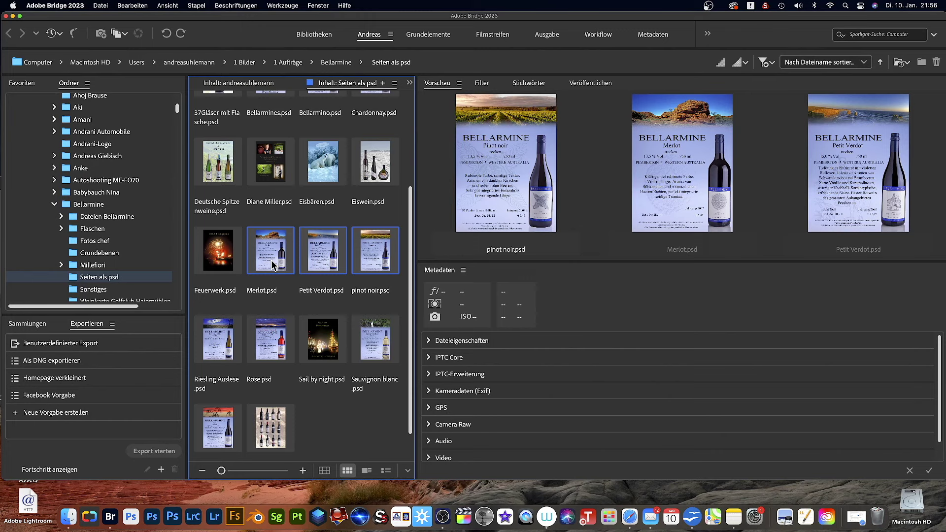
drag(273, 264, 155, 366)
click(145, 331)
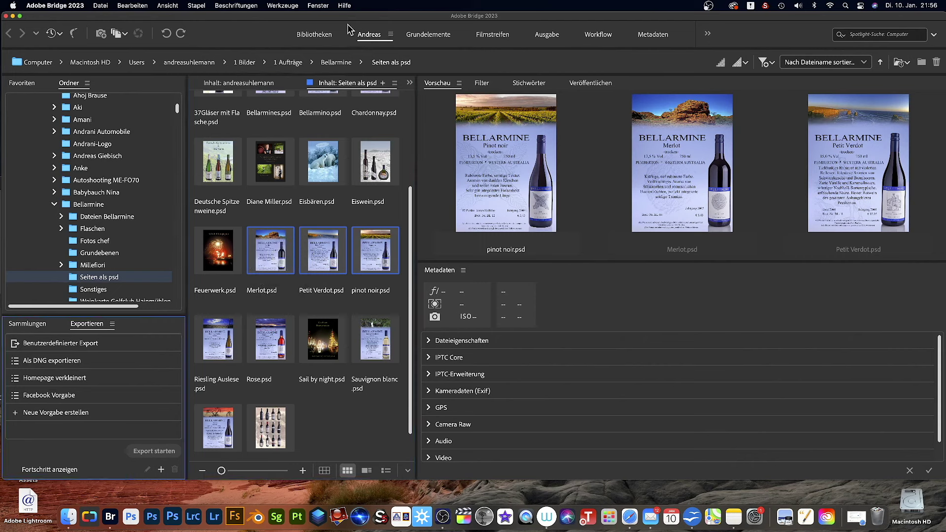
Step: Drop the three labels on the Bellarmine tiff 2400 srgb metadaten workflow and run it
click(316, 6)
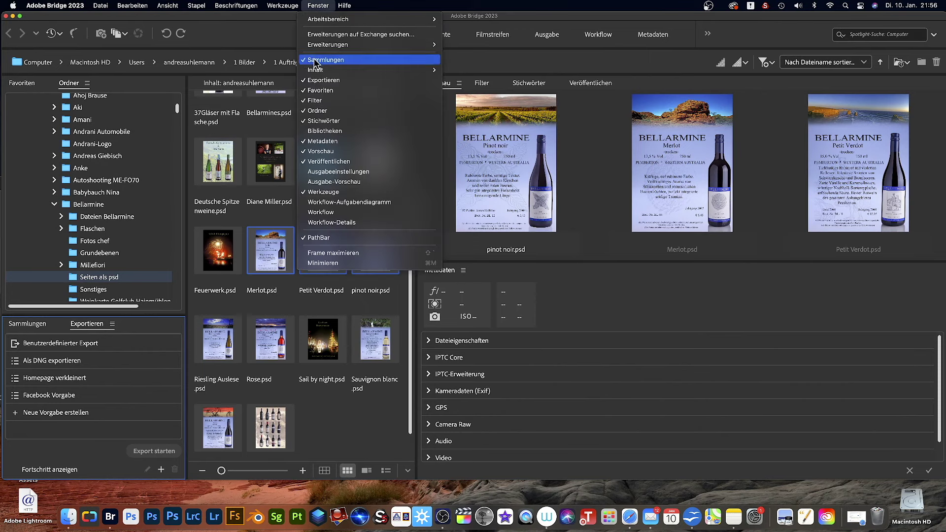
click(320, 212)
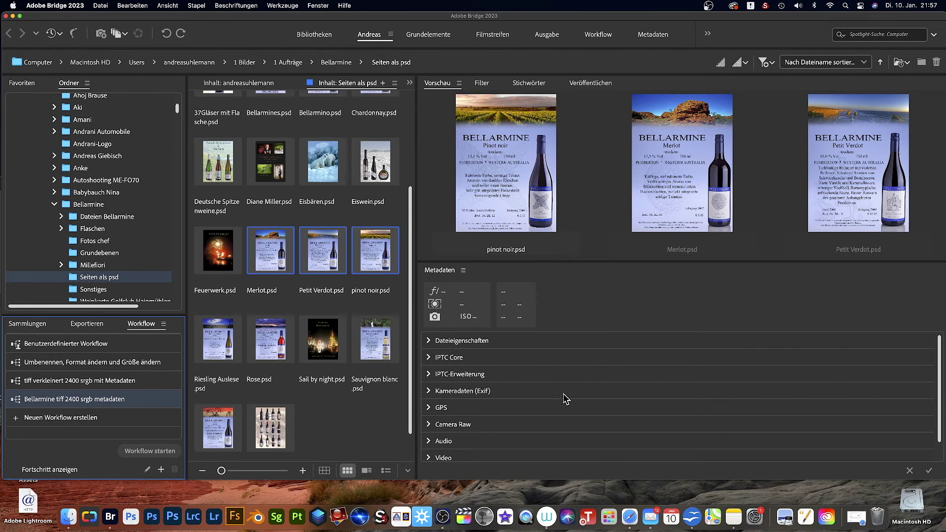
mouse_move(272, 241)
mouse_down()
mouse_move(236, 278)
mouse_move(296, 249)
mouse_up()
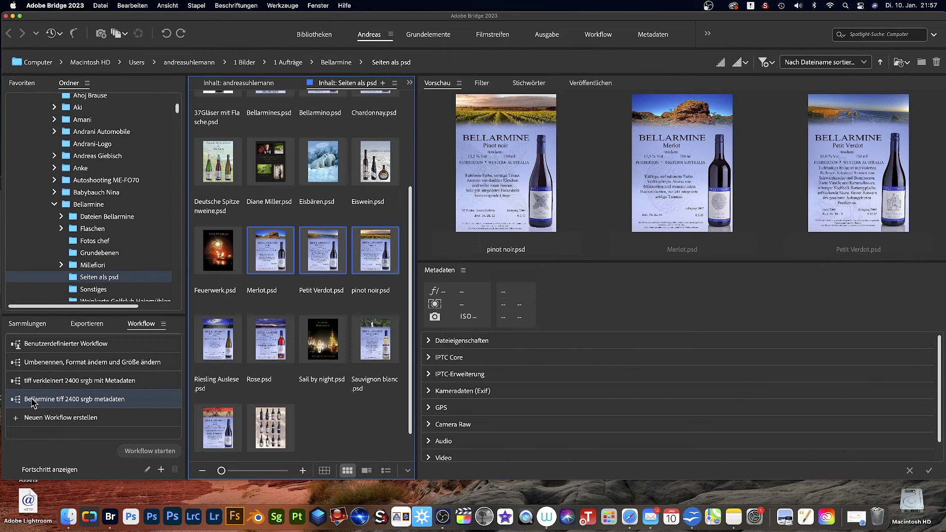
drag(281, 243, 84, 399)
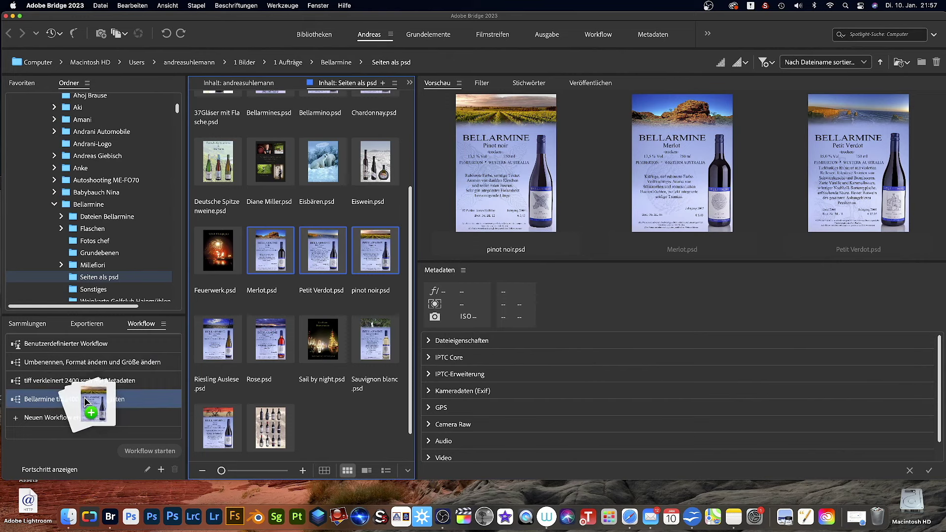
drag(84, 397, 84, 399)
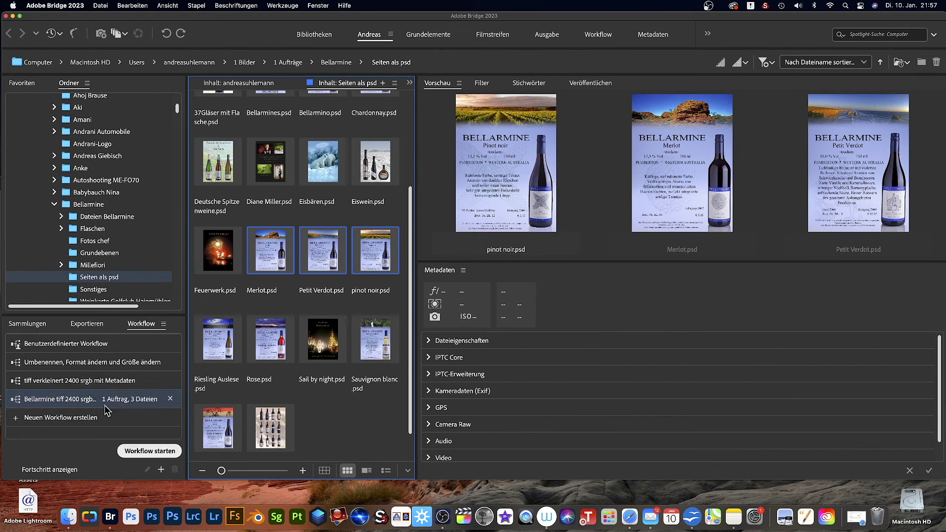
click(158, 452)
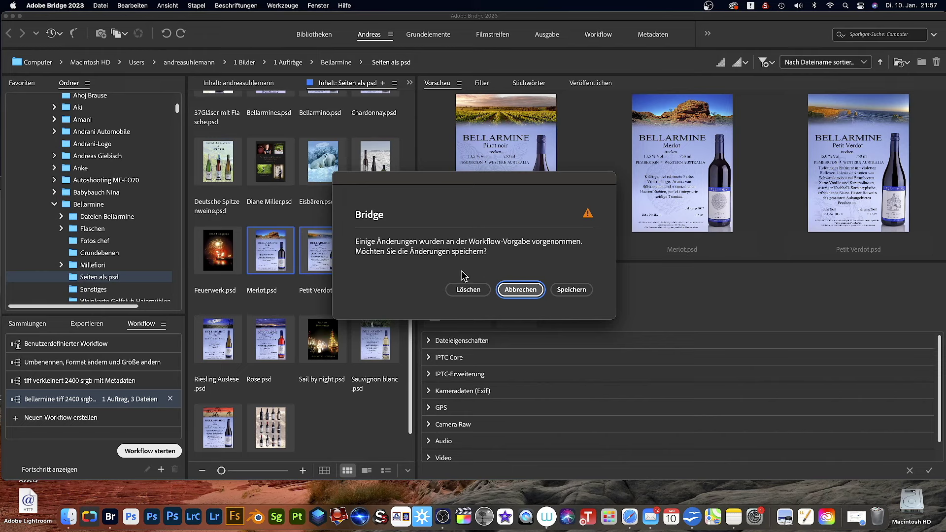
click(569, 290)
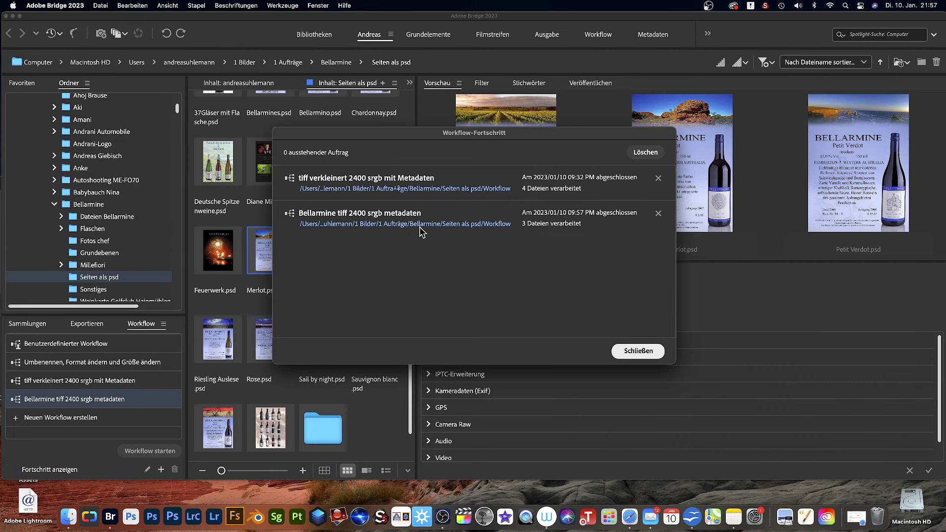
Step: Close the Workflow-Fortschritt report and select the new Workflow output folder
click(646, 351)
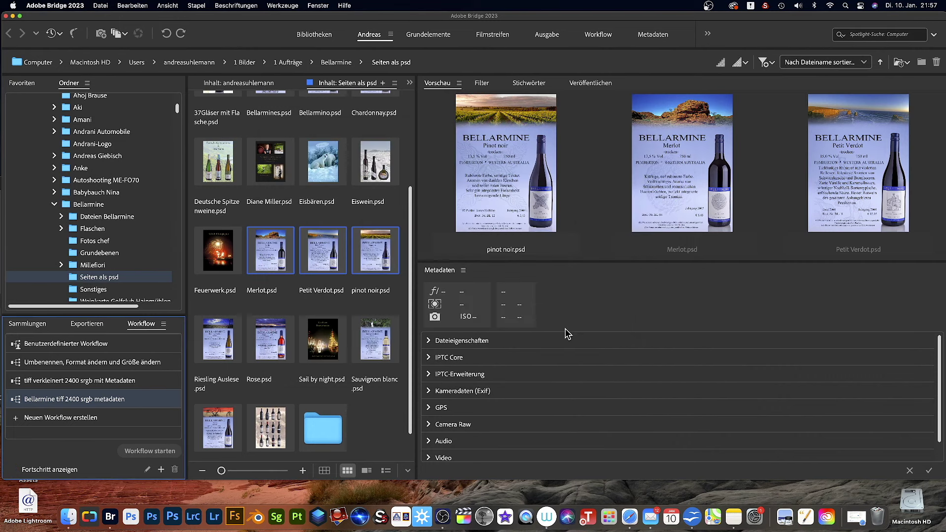
scroll(355, 430, down, 1)
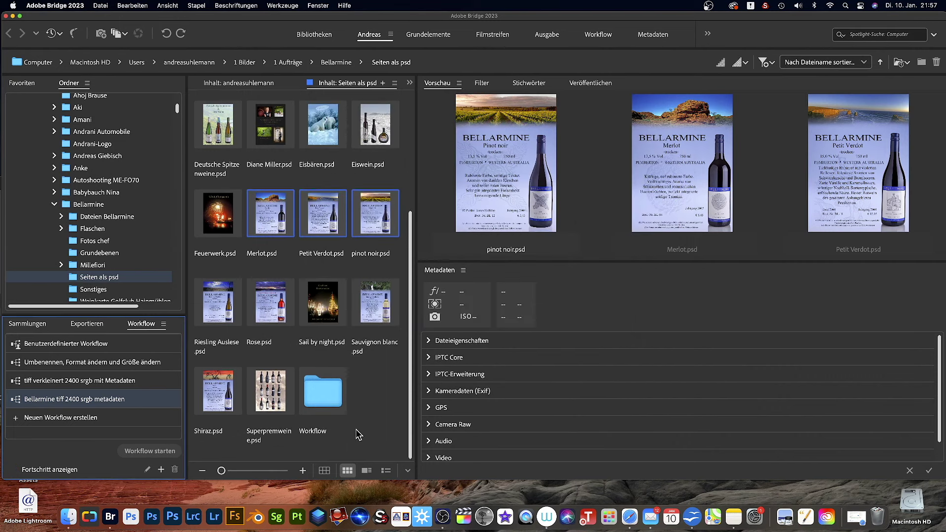
click(375, 380)
click(328, 386)
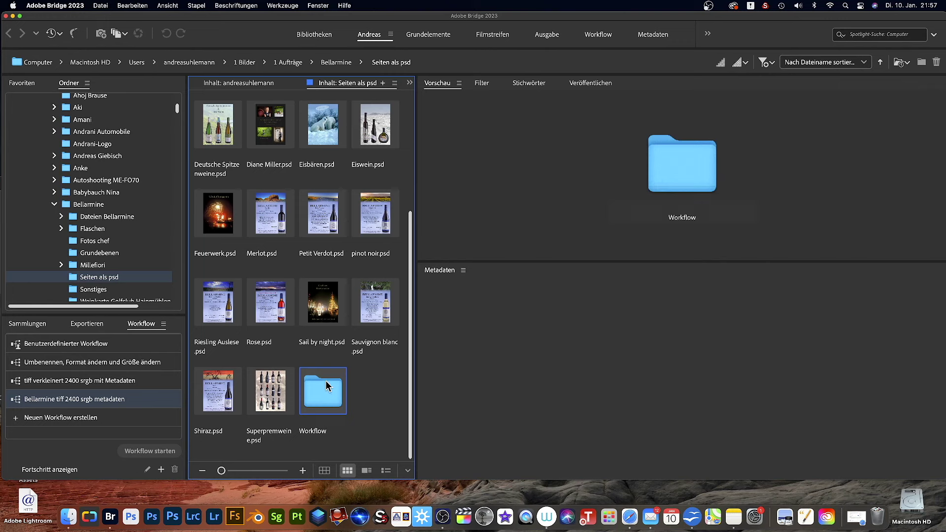
Step: Open the Workflow folder and check the first TIFF's 1757 x 2400 sRGB size and IPTC Core metadata
double_click(326, 386)
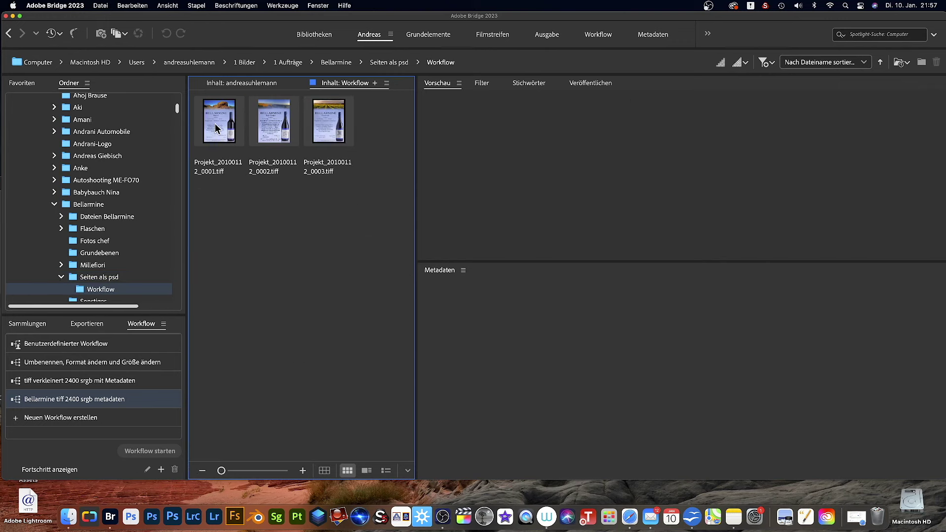
click(217, 128)
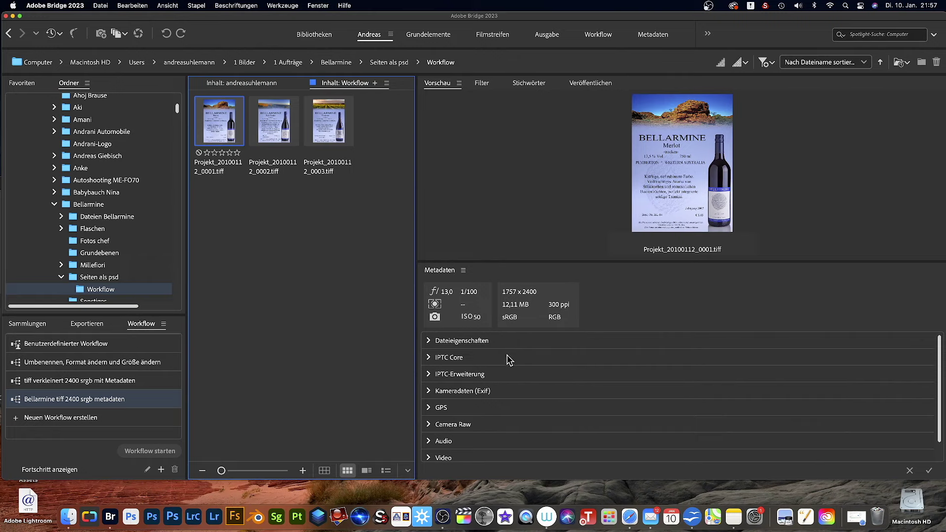
click(428, 357)
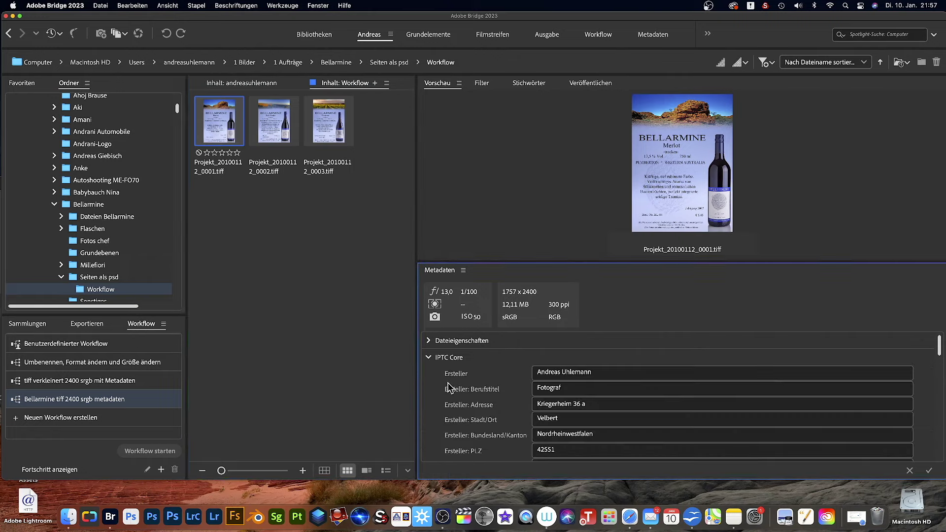
scroll(591, 418, down, 2)
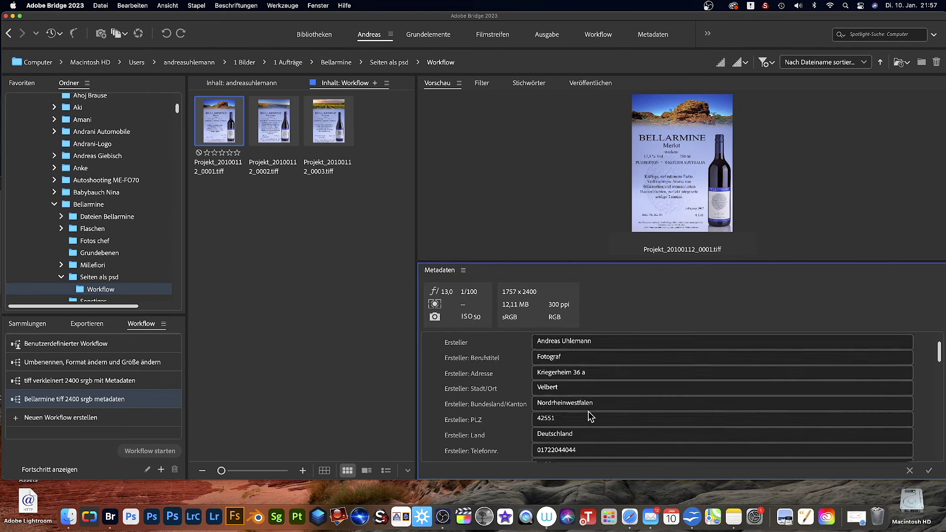
scroll(591, 417, down, 3)
scroll(590, 417, down, 4)
scroll(591, 418, down, 3)
scroll(590, 417, down, 3)
scroll(591, 418, down, 3)
scroll(590, 417, down, 2)
scroll(591, 417, down, 3)
scroll(590, 417, up, 1)
scroll(590, 417, up, 4)
scroll(591, 418, up, 5)
scroll(591, 417, up, 5)
scroll(591, 418, up, 5)
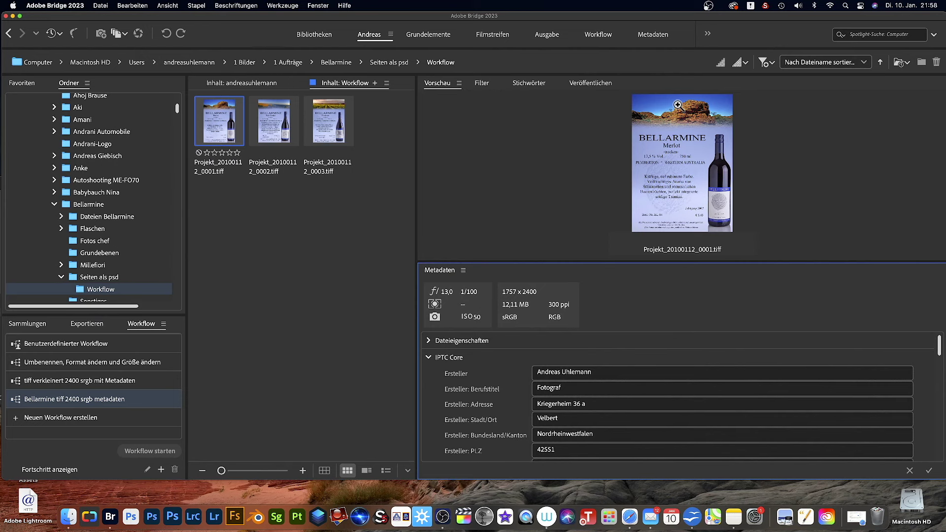
Step: Switch to the Workflow workspace and quit Bridge
click(602, 39)
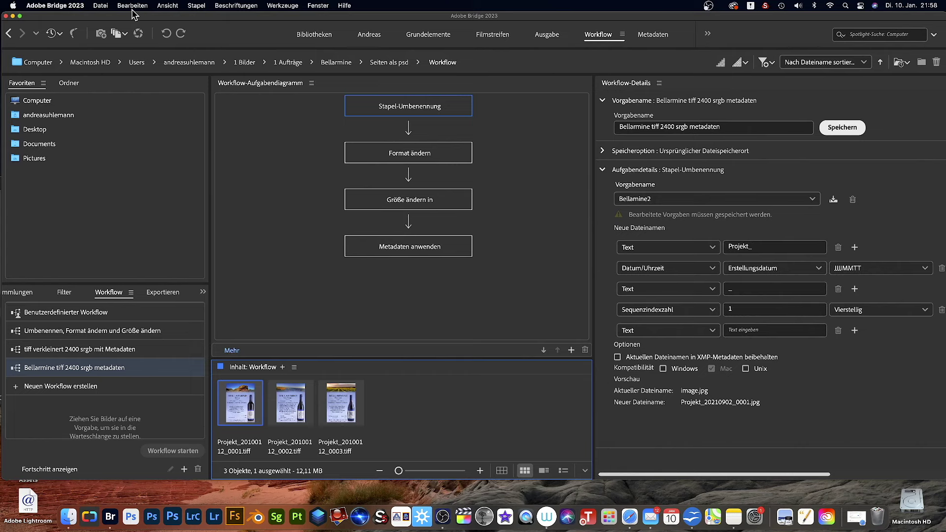
click(62, 6)
click(58, 112)
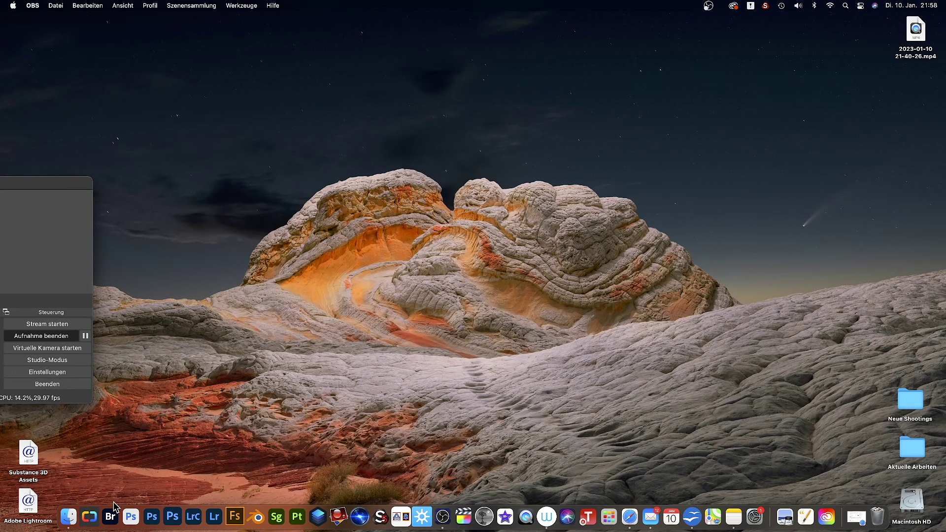
Step: Relaunch Adobe Bridge 2023 from the Dock
click(78, 505)
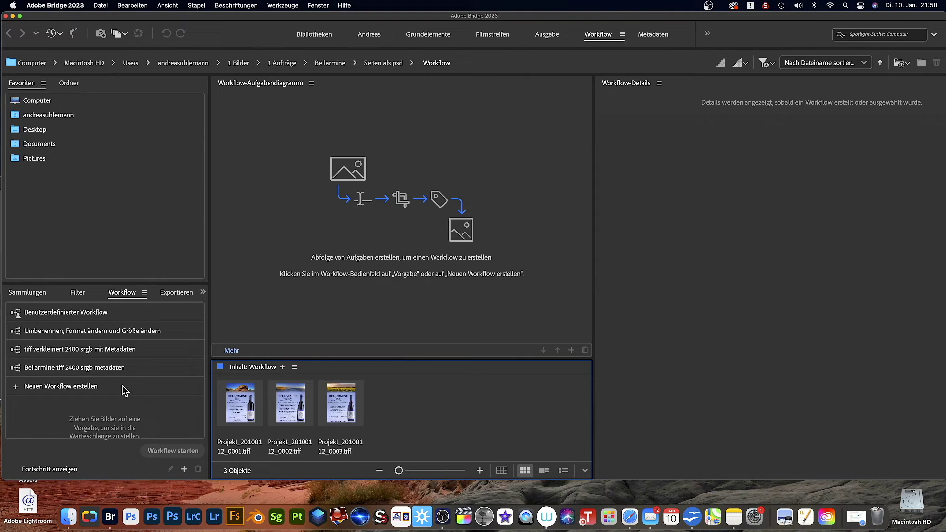
click(125, 296)
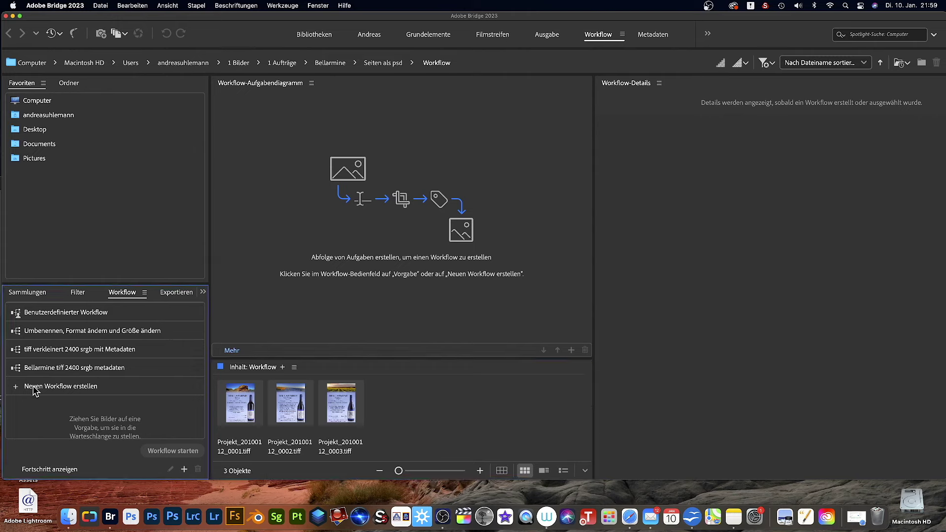